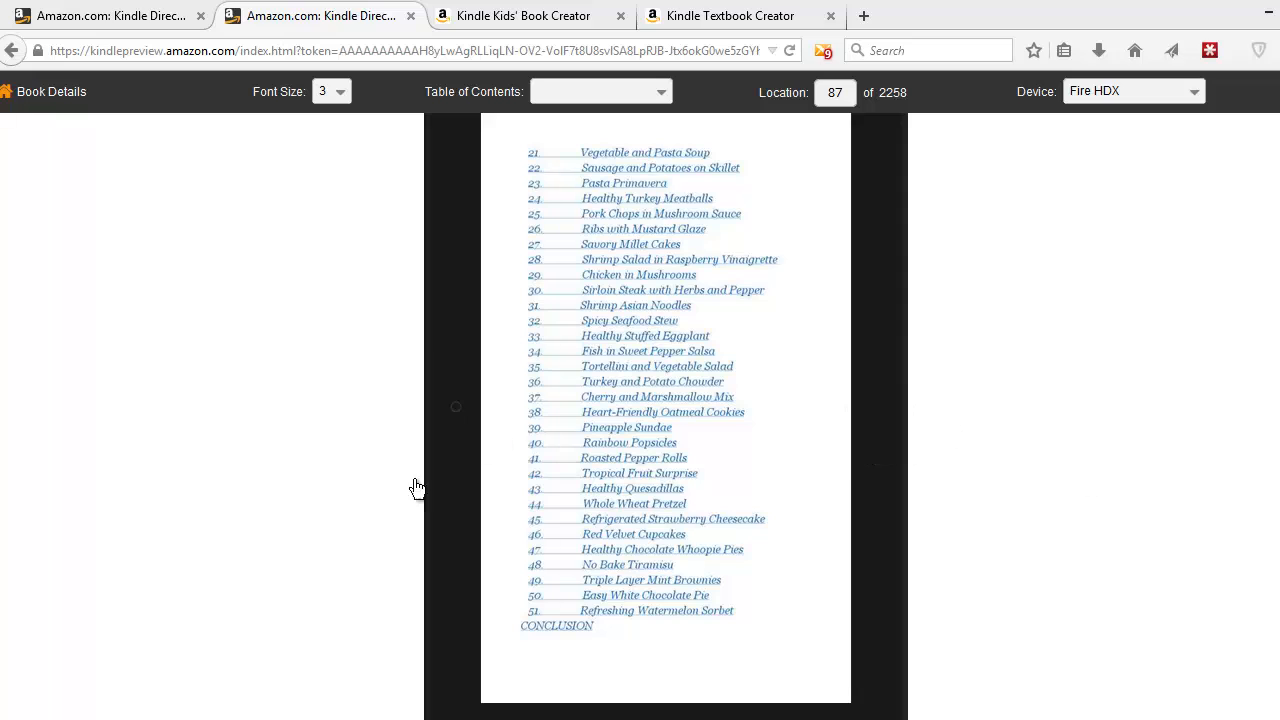
- Jump to location 1500 in the Kindle preview and page back through the recipes
left_click(437, 430)
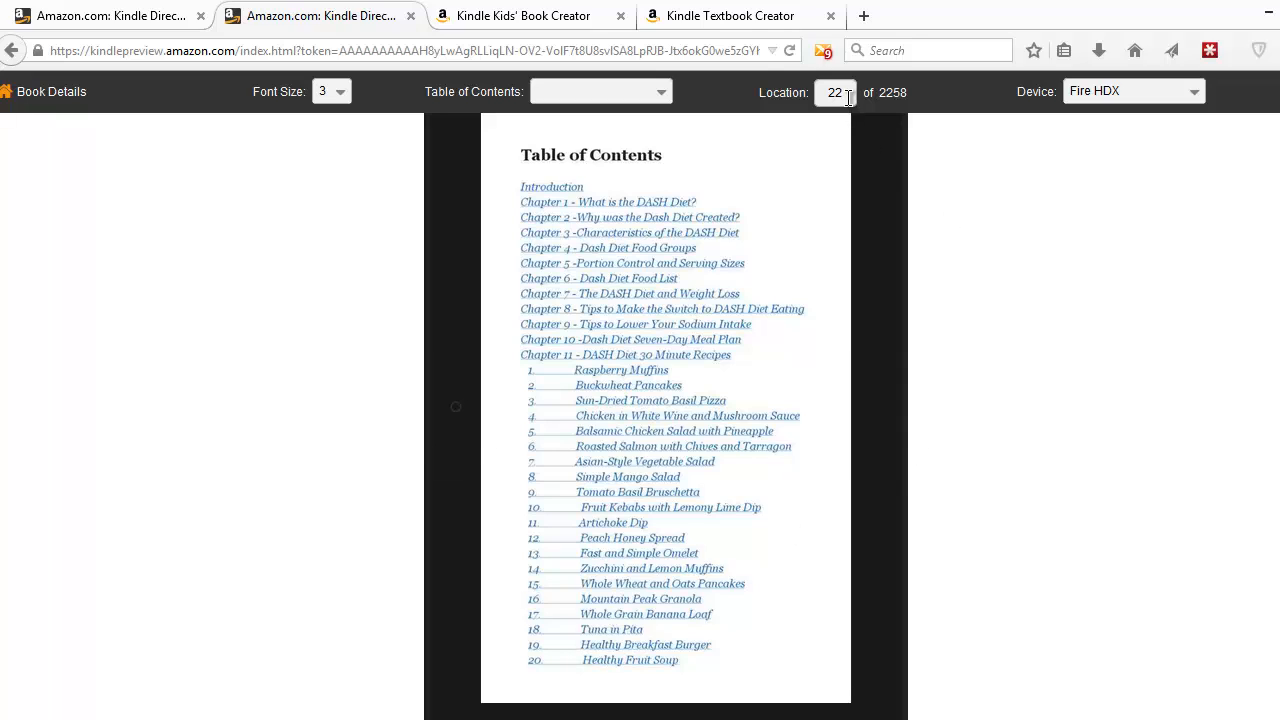
key("BackSpace")
key("BackSpace")
type("1500")
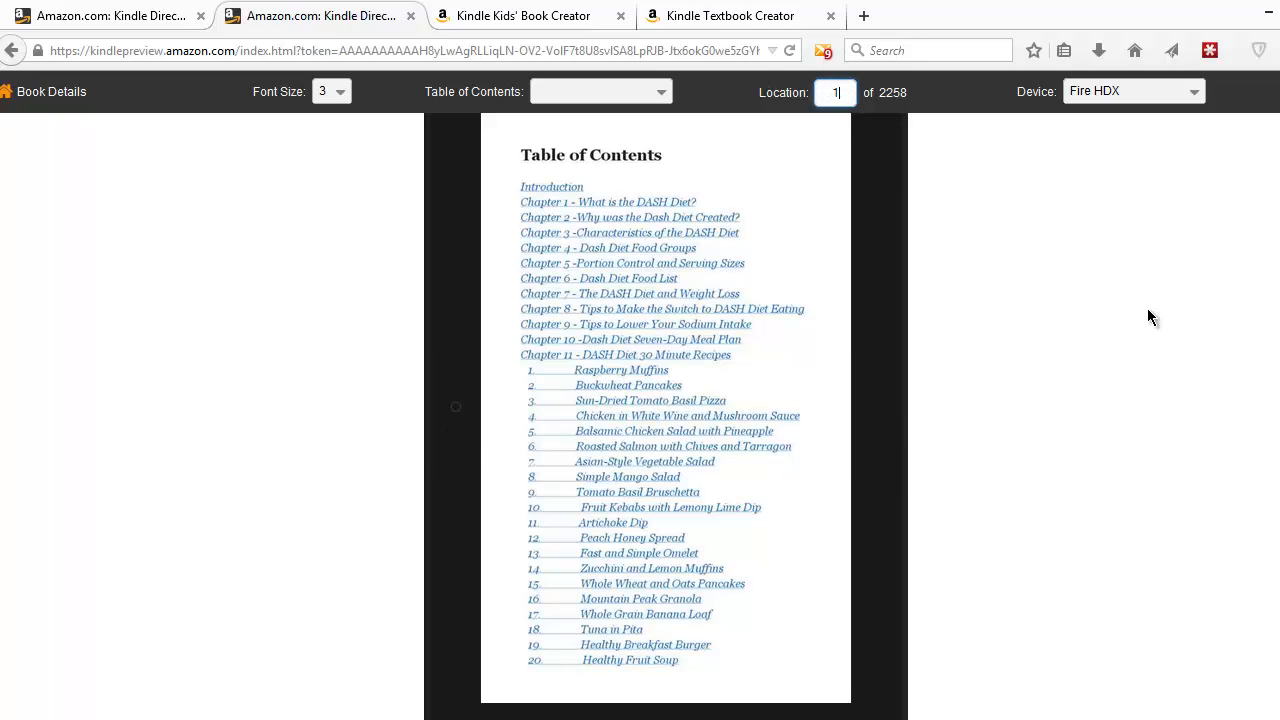
key("Return")
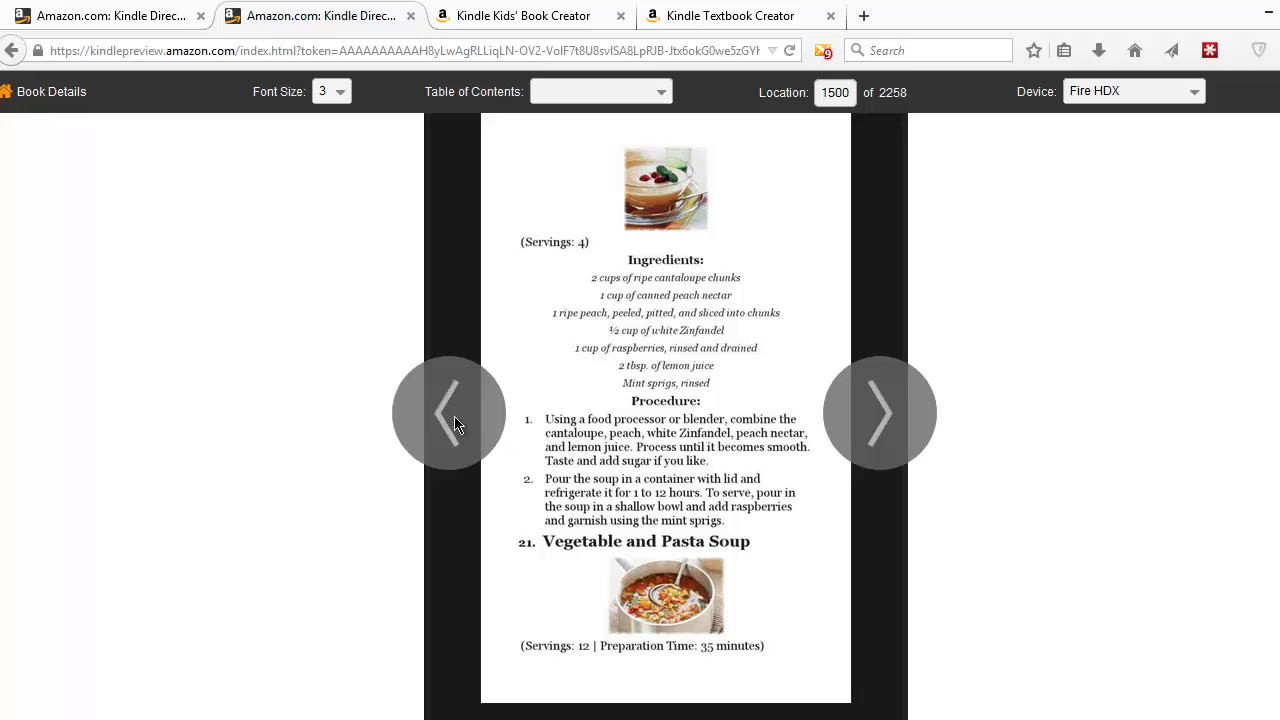
left_click(454, 418)
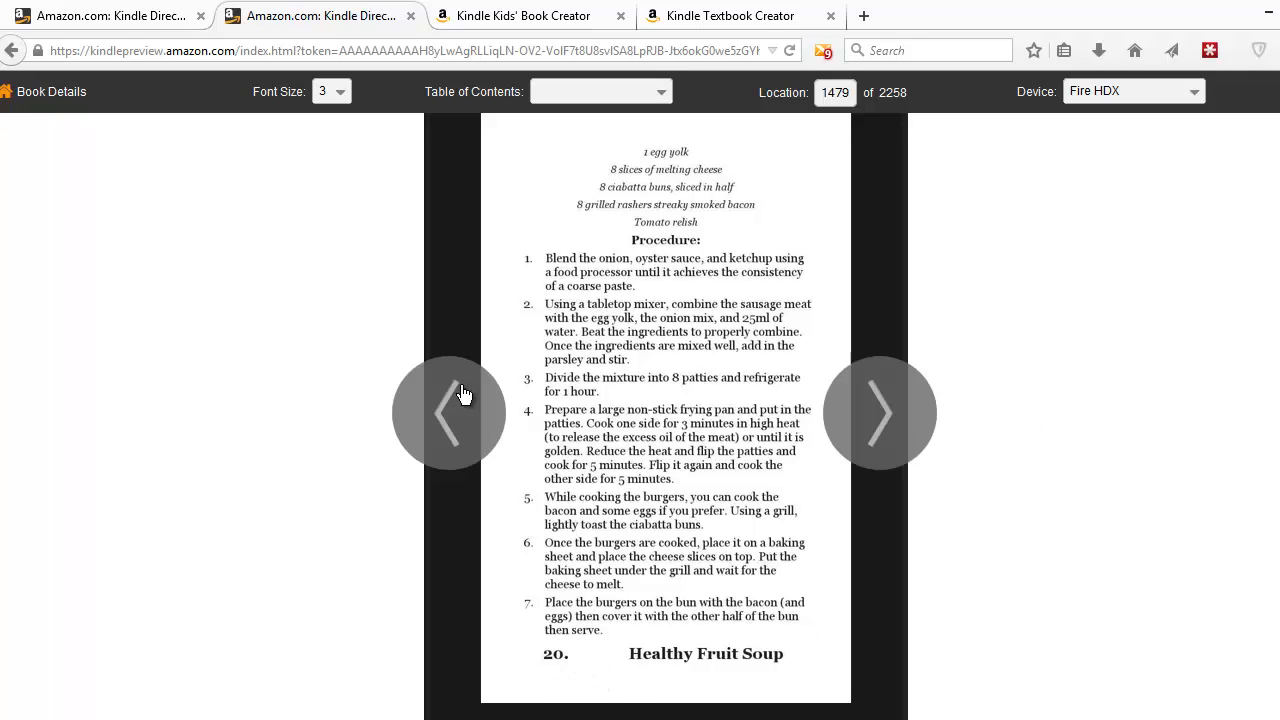
left_click(449, 400)
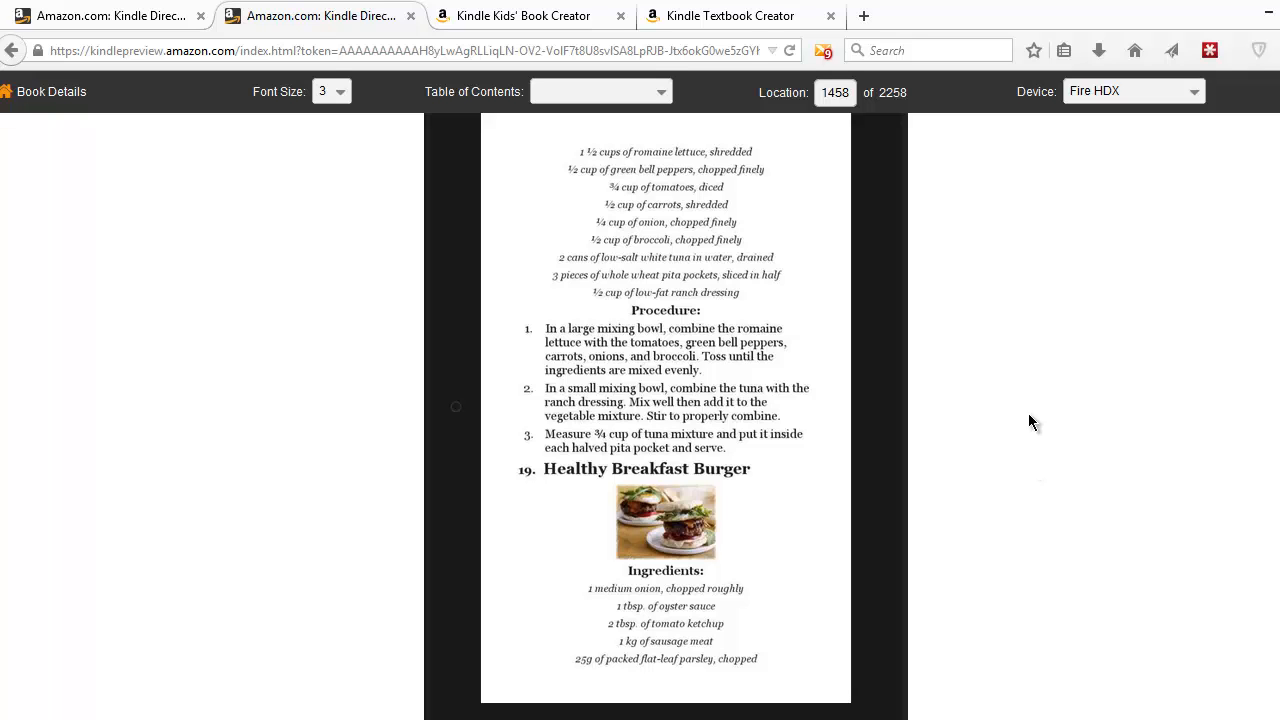
- Open the Kindle Textbook Creator page and bring up the Word manuscript
left_click(721, 9)
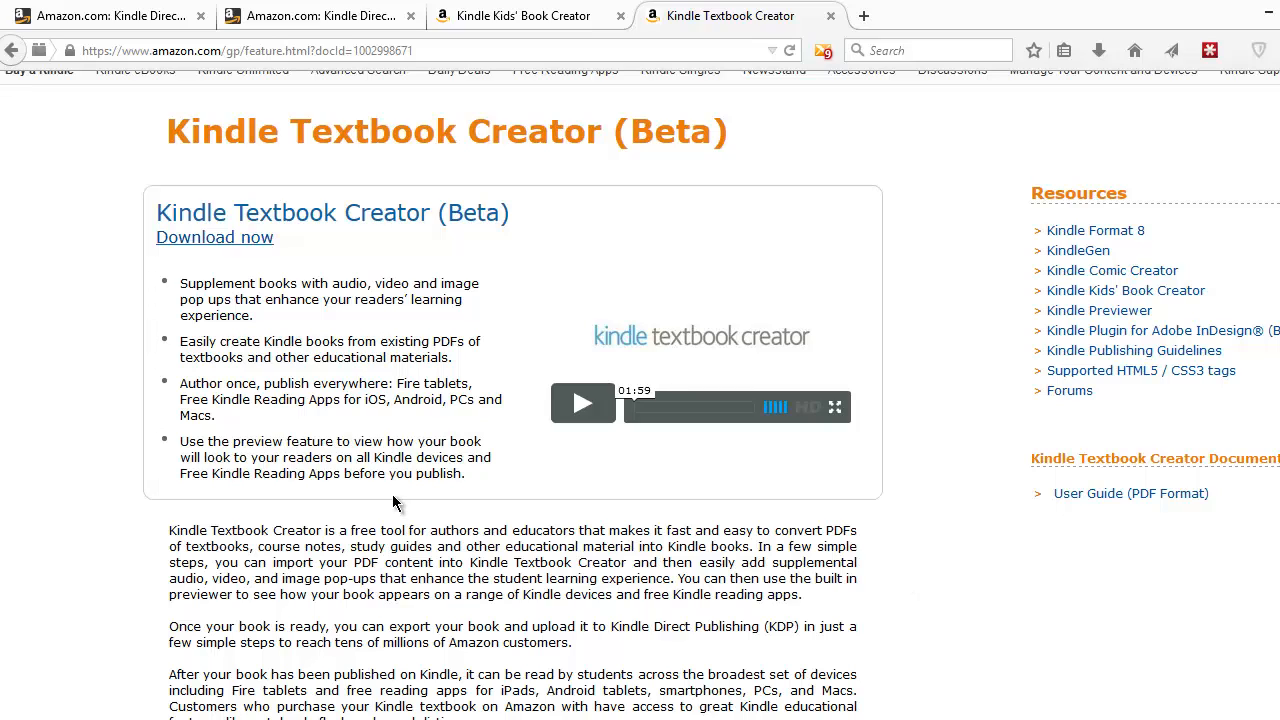
left_click_drag(386, 399, 396, 432)
left_click(476, 532)
left_click(537, 17)
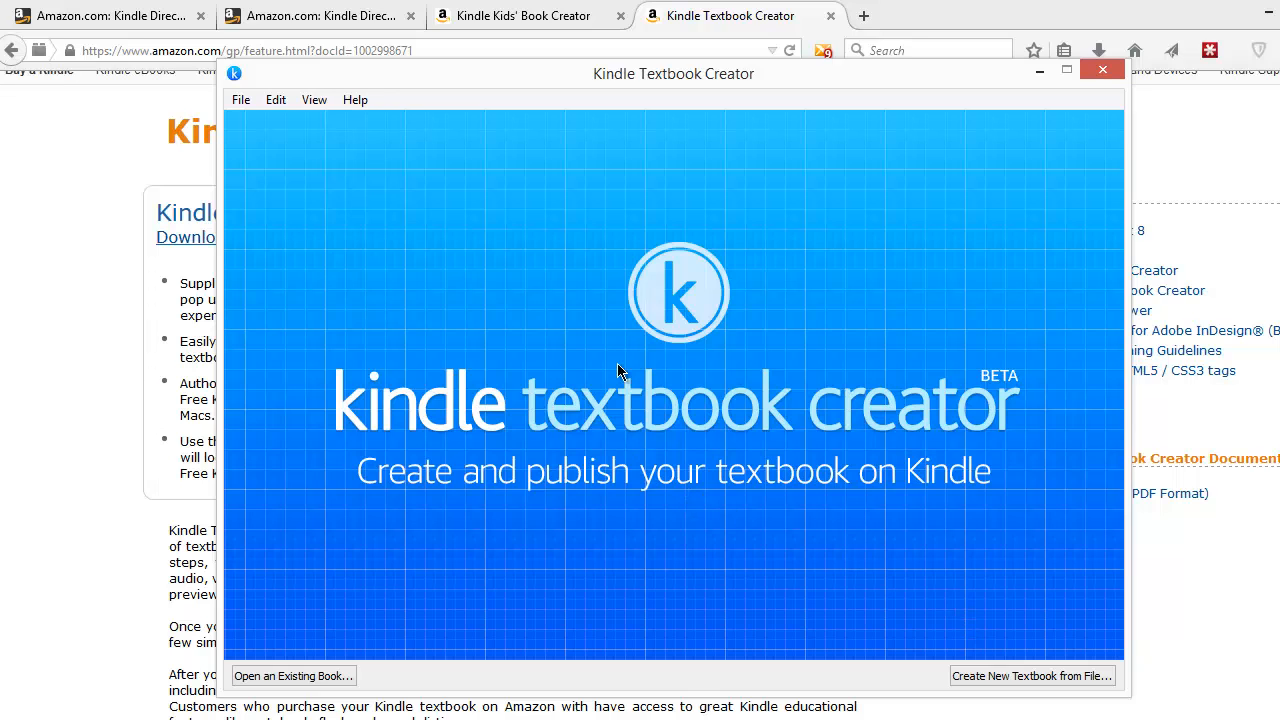
left_click(630, 620)
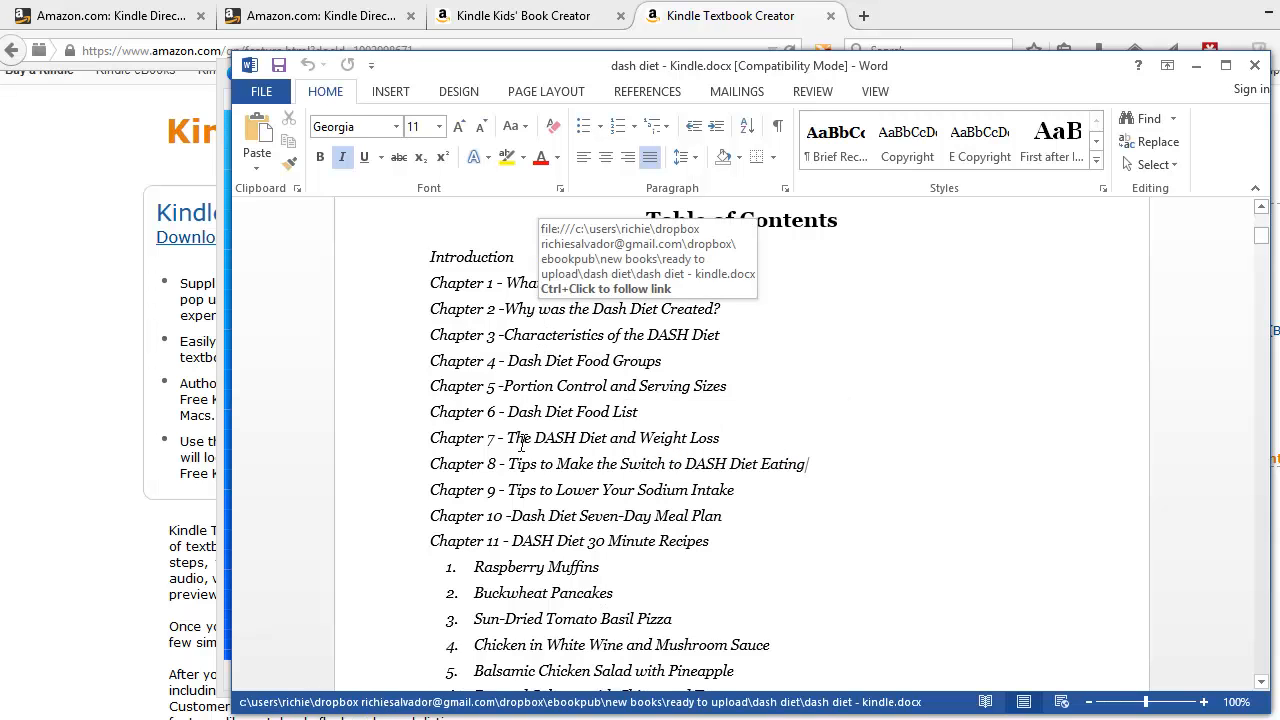
- Jump to the Table of Contents in the Kindle preview
left_click(292, 24)
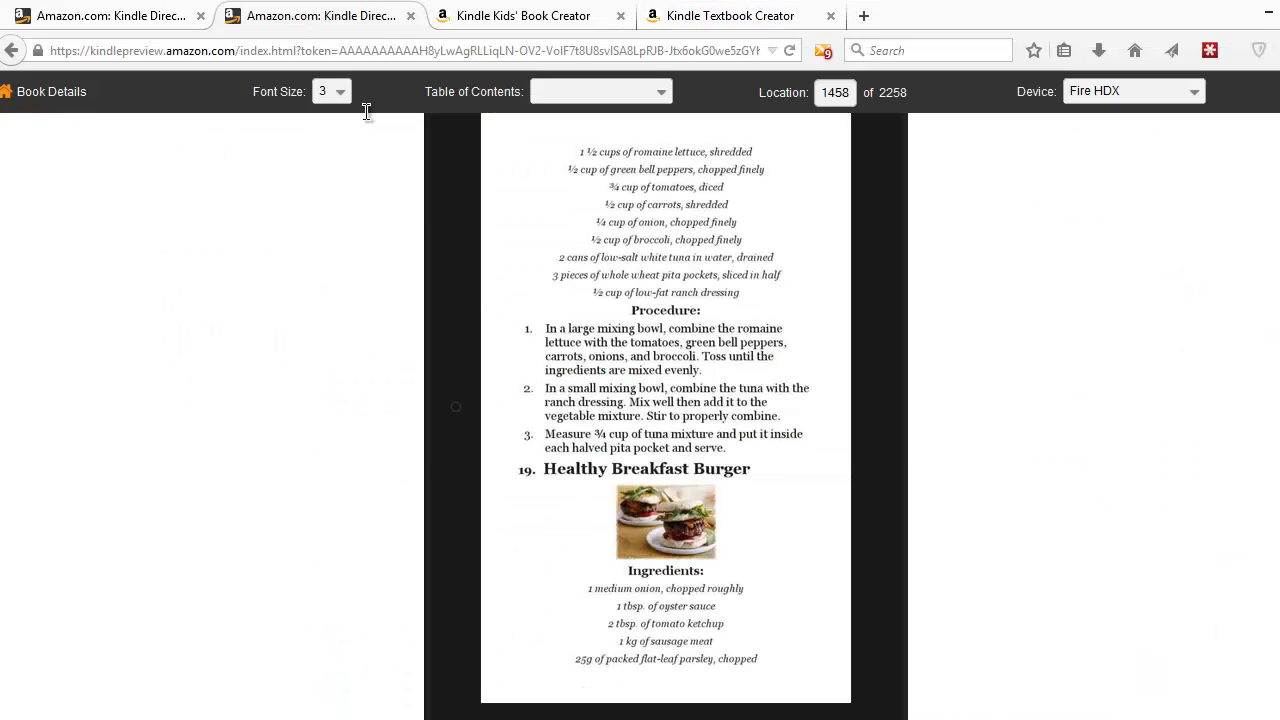
left_click(648, 93)
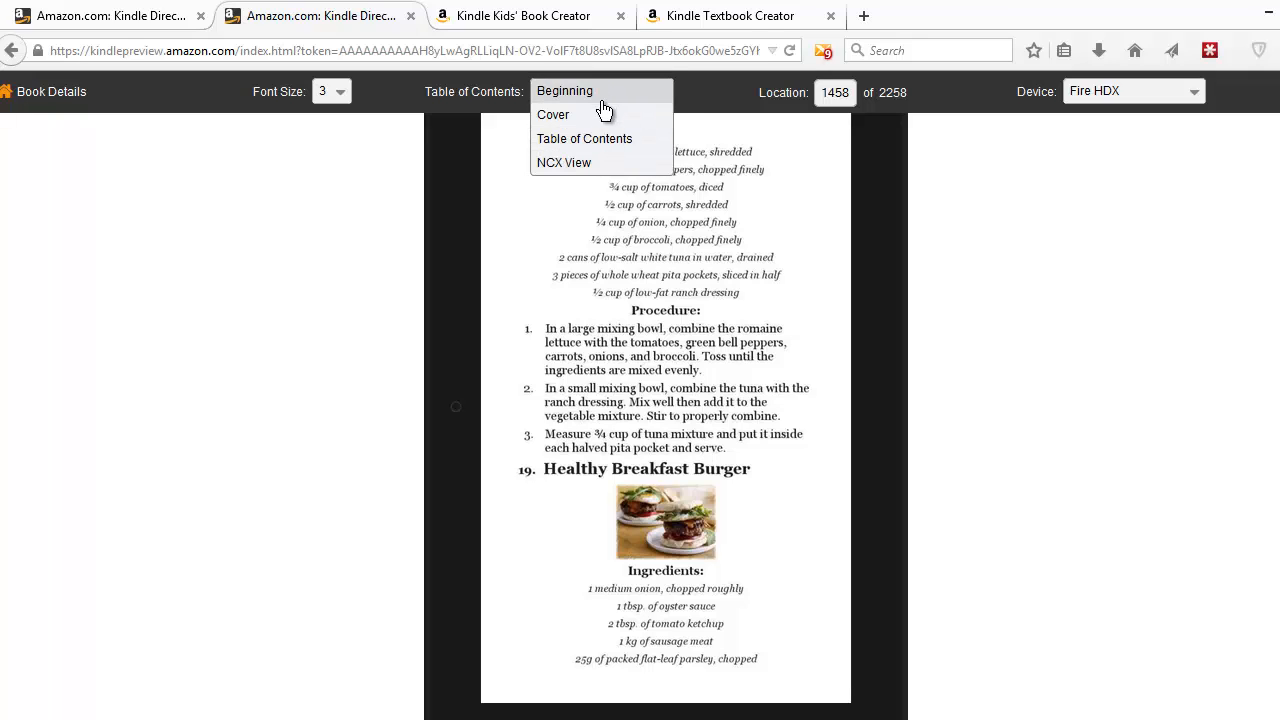
left_click(592, 139)
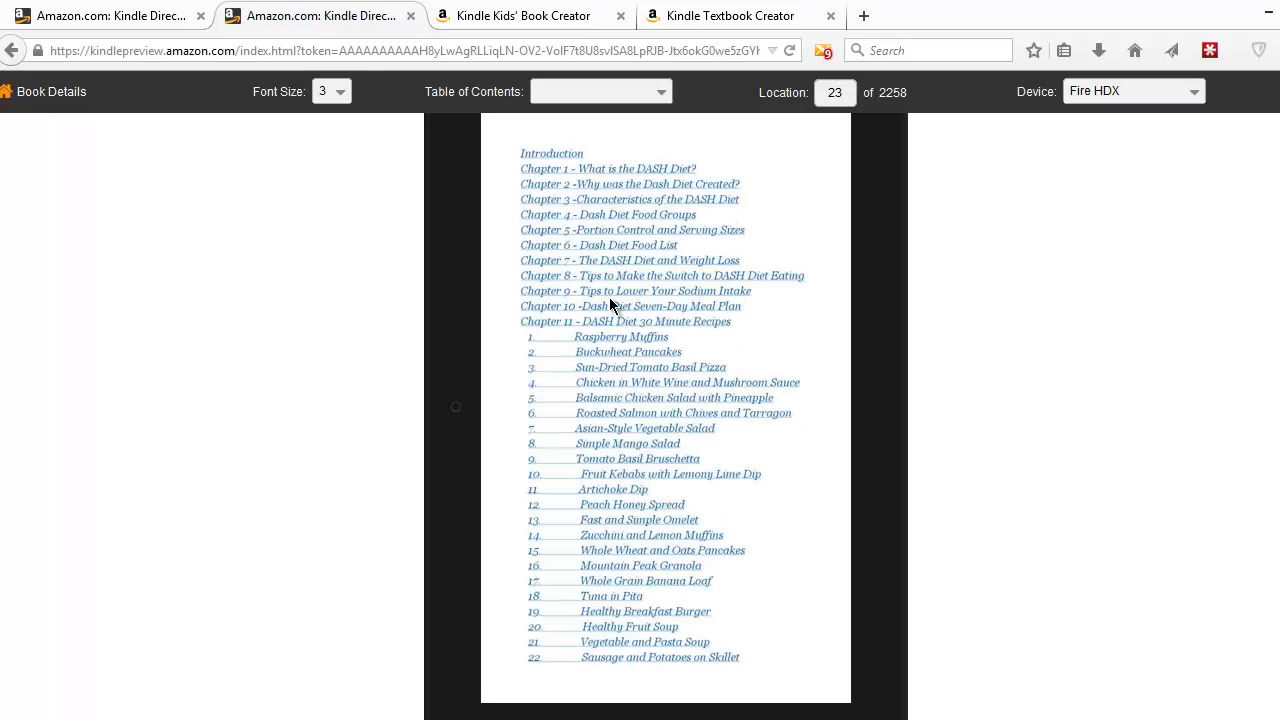
- Select and review the chapter and recipe entries of the table of contents in the Word manuscript
key("alt+Tab")
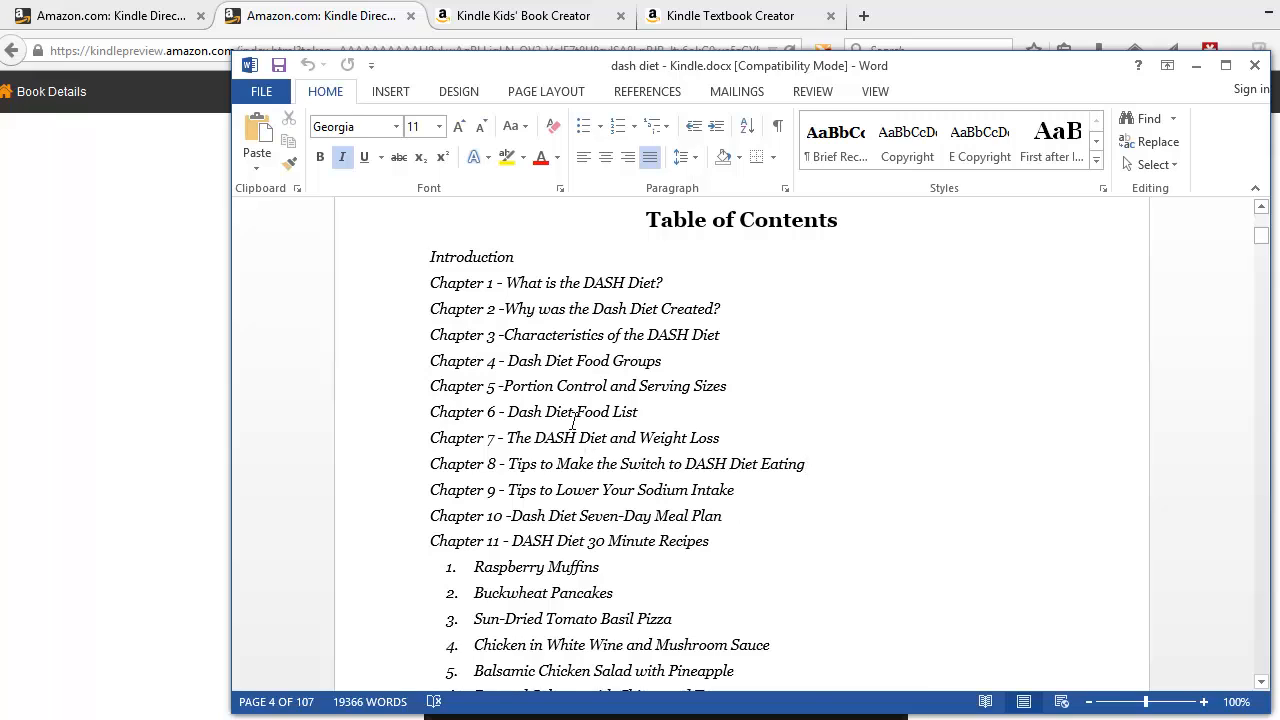
scroll(546, 365, "down", 1)
left_click_drag(430, 338, 770, 597)
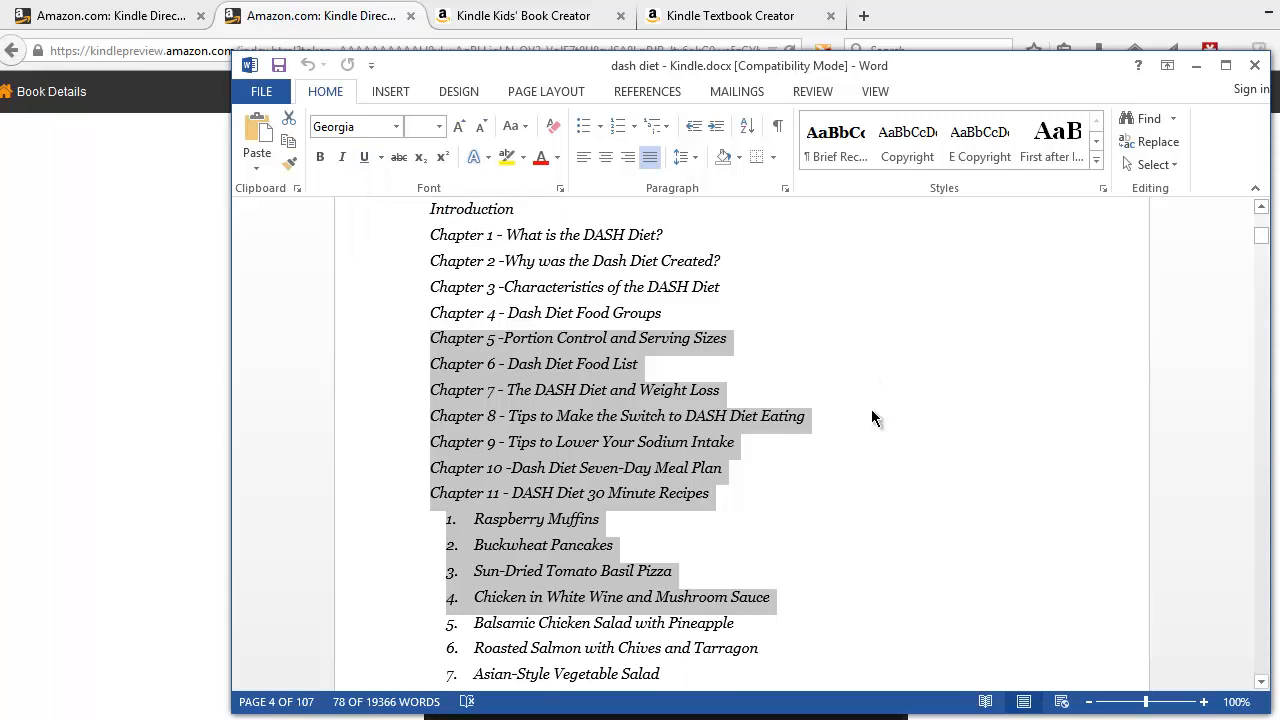
left_click(880, 441)
- Scroll through the Sausage and Potatoes on Skillet and Pasta Primavera recipes in the manuscript
scroll(886, 460, "down", 5)
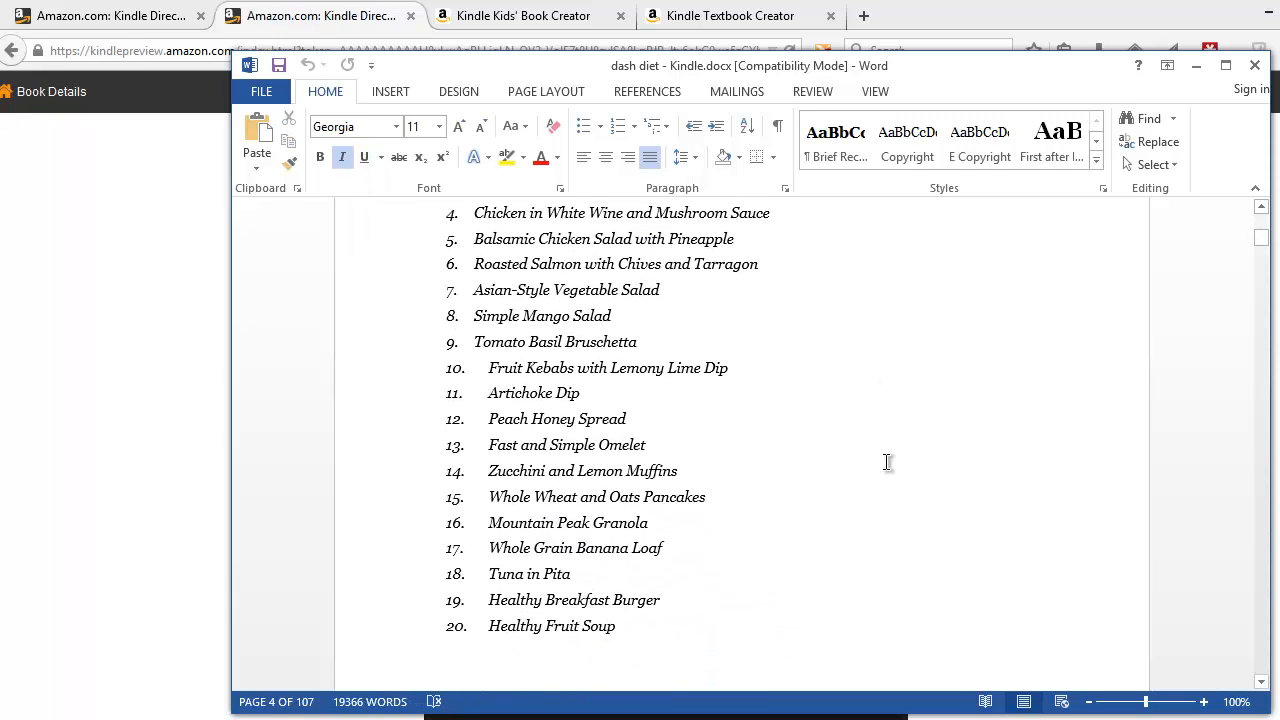
scroll(886, 461, "up", 3)
scroll(886, 461, "down", 6)
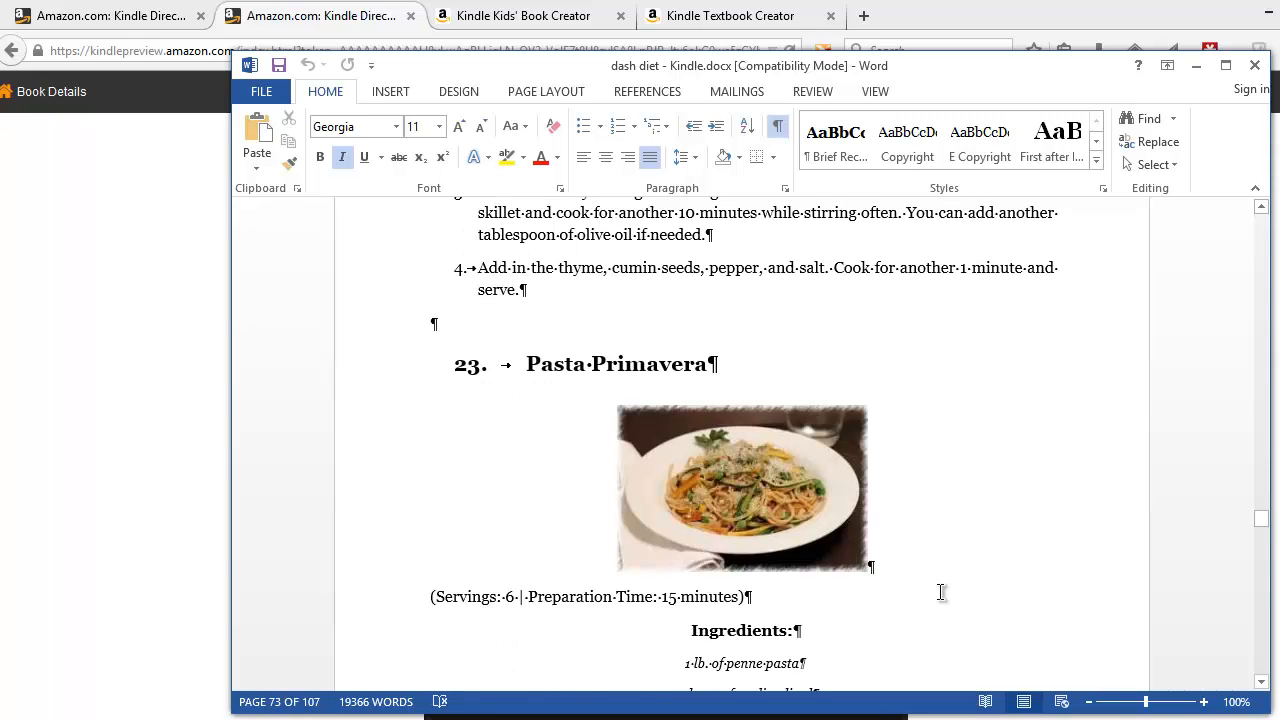
scroll(897, 568, "down", 1)
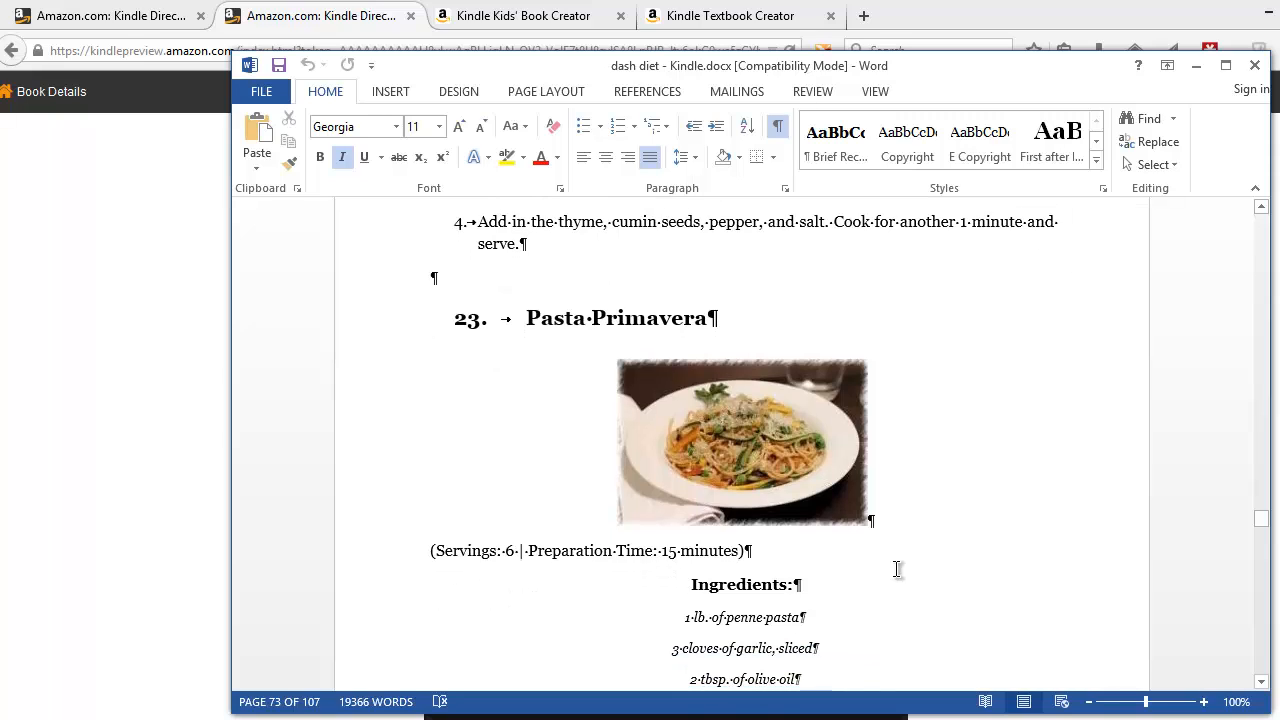
left_click(440, 274)
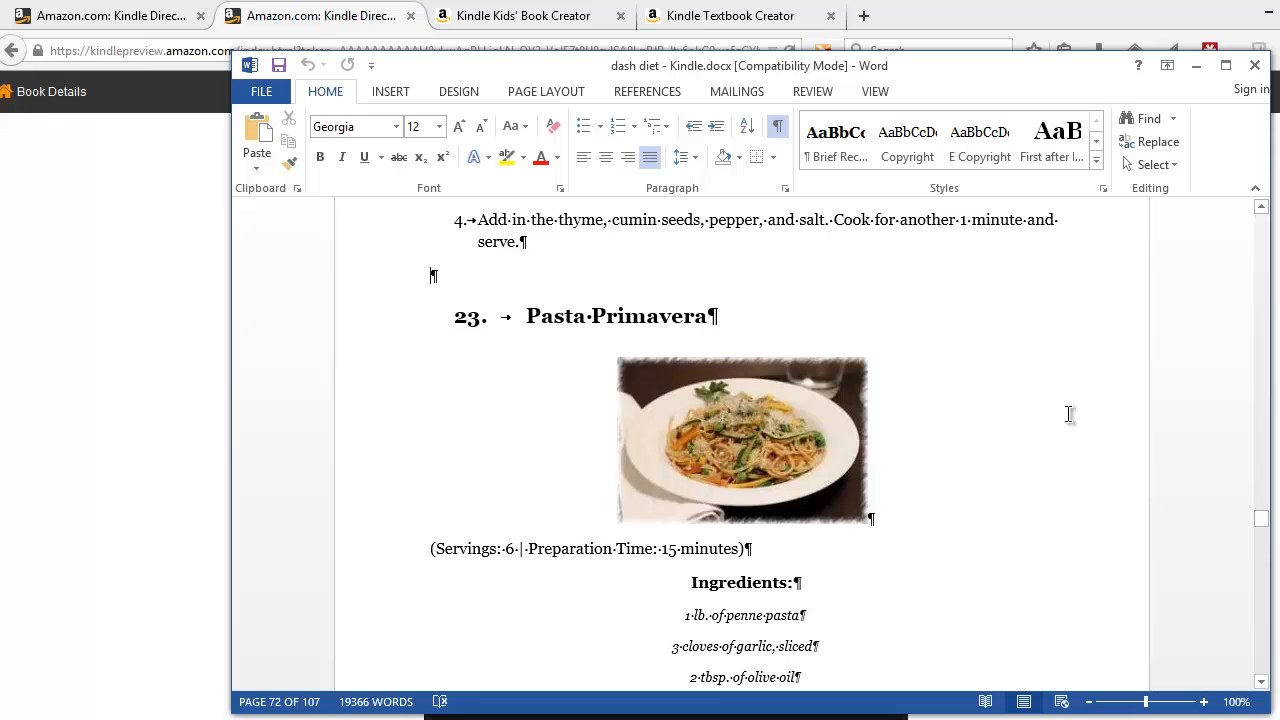
scroll(1069, 414, "up", 20)
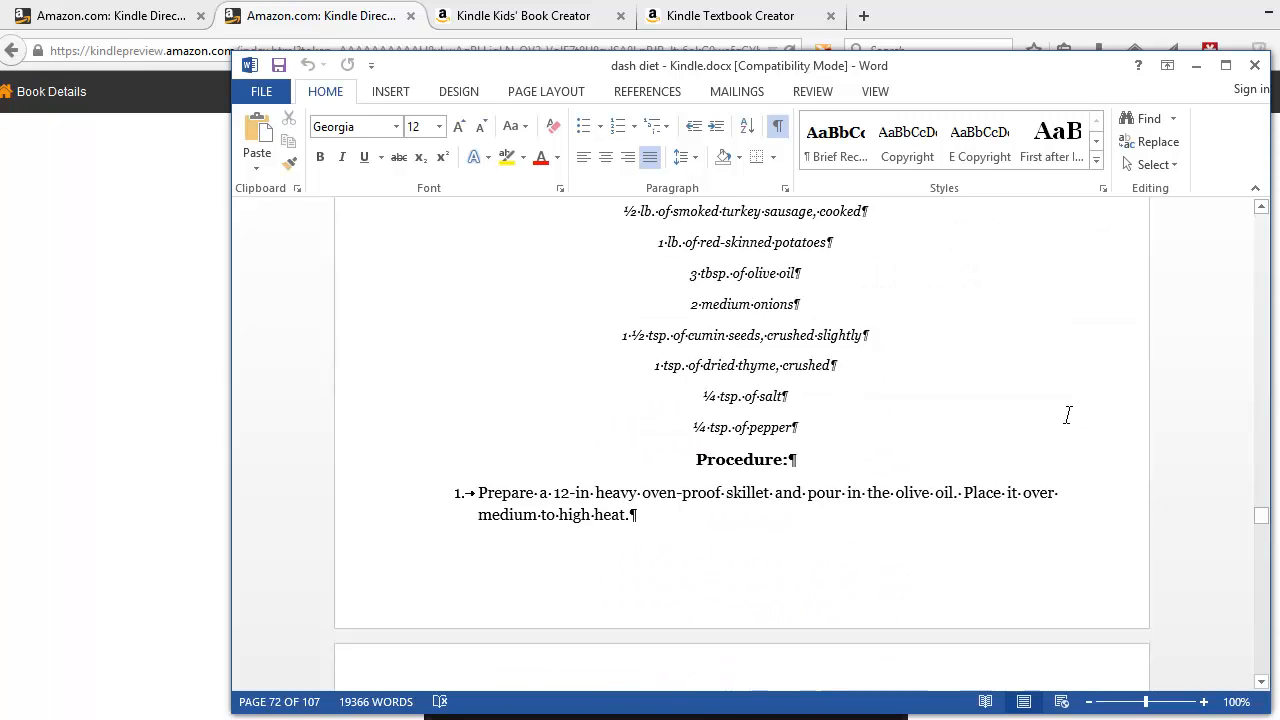
scroll(1069, 414, "up", 3)
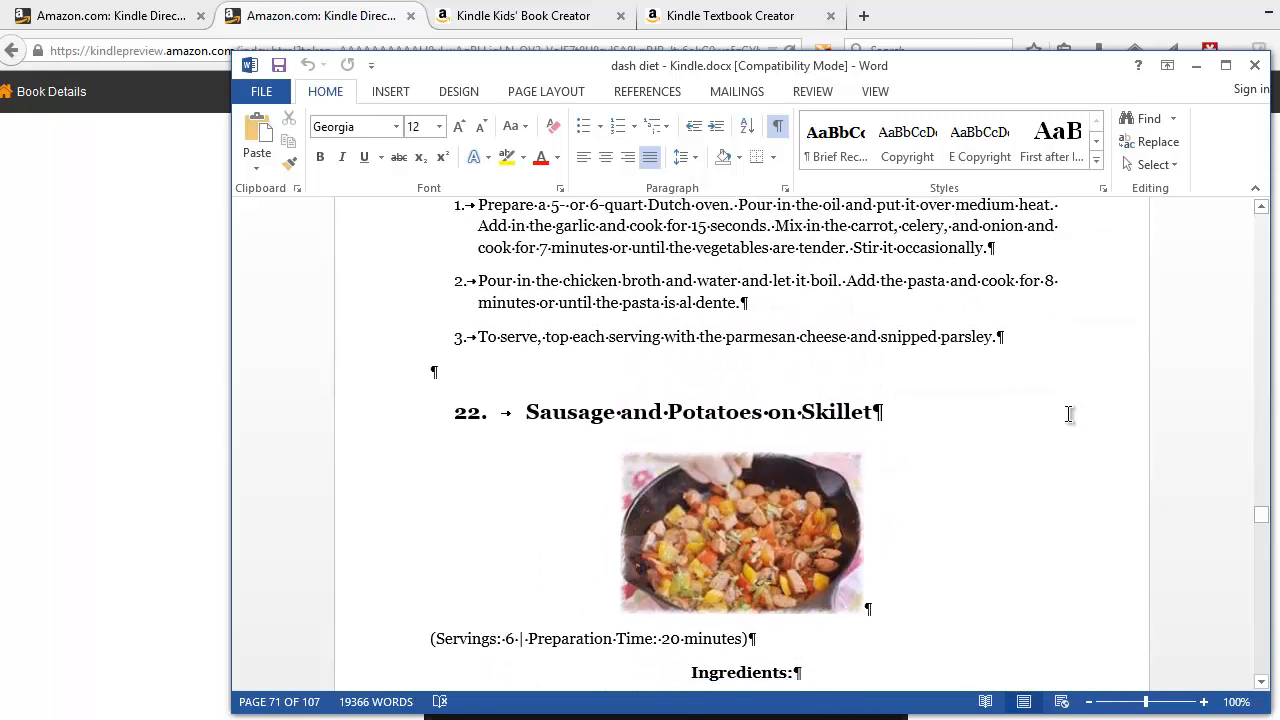
scroll(1069, 414, "down", 12)
scroll(1069, 414, "down", 12)
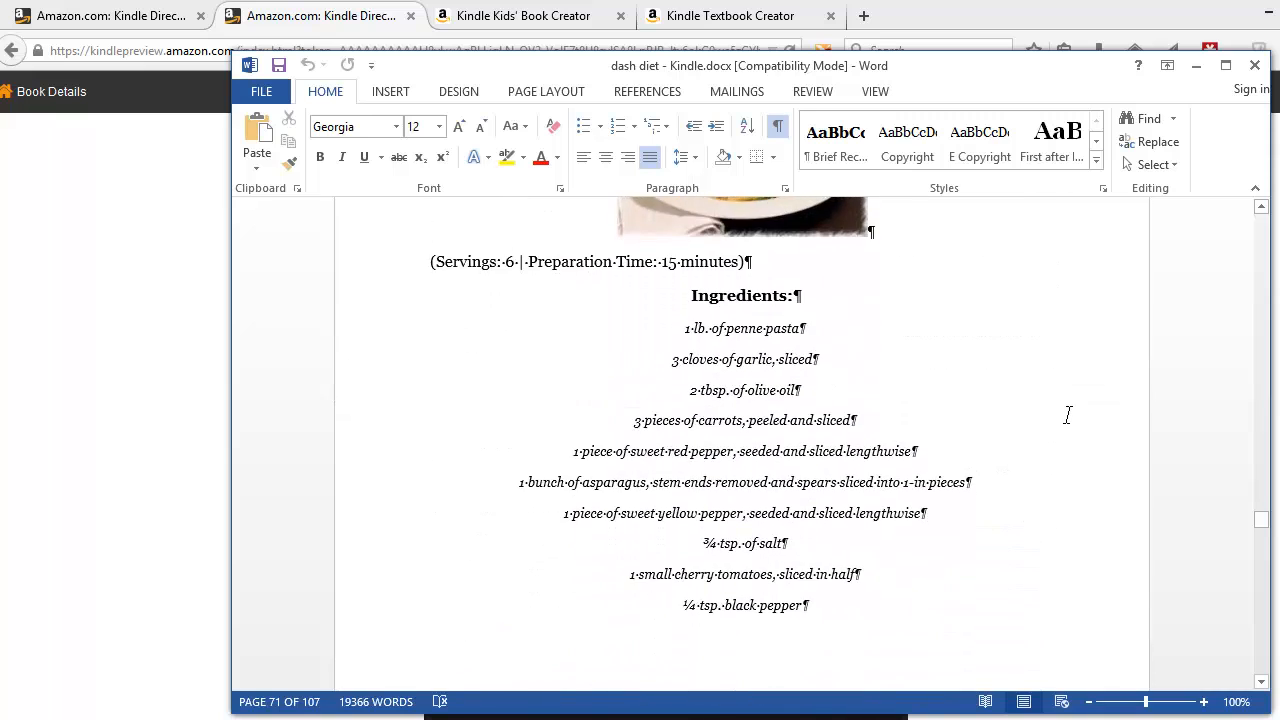
scroll(1069, 414, "up", 4)
scroll(1069, 414, "up", 1)
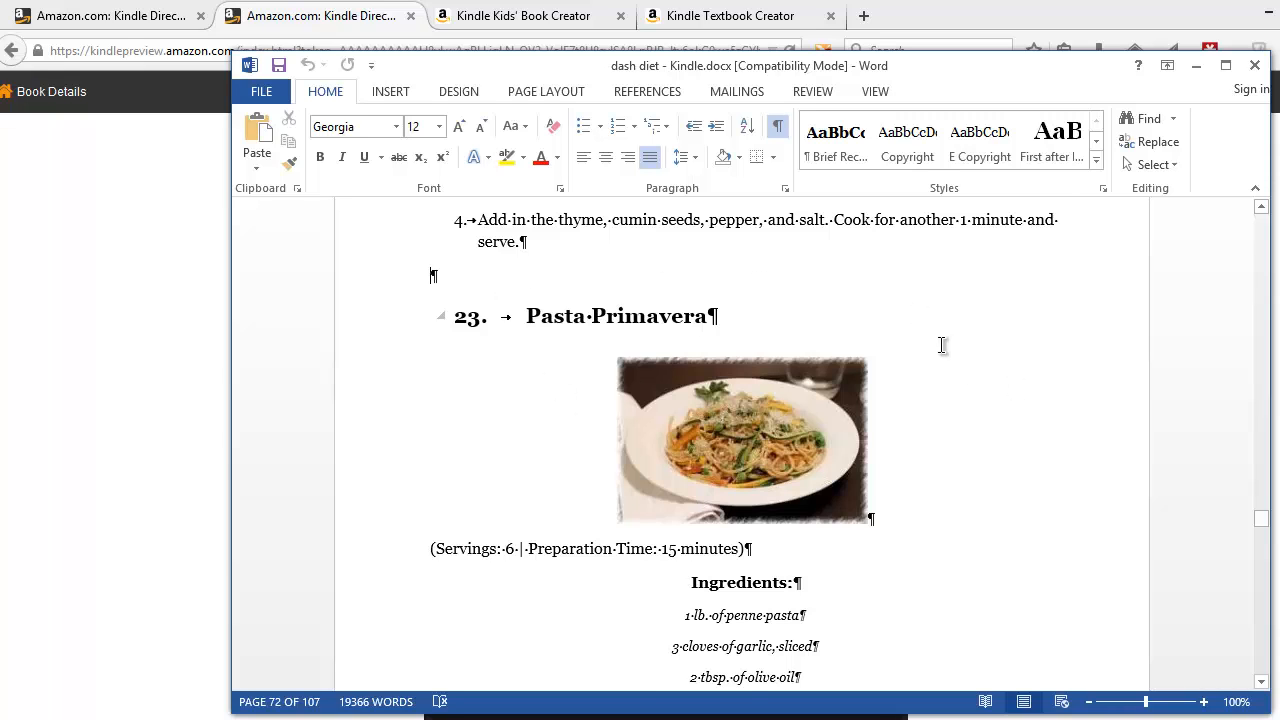
scroll(940, 357, "down", 9)
scroll(940, 357, "down", 10)
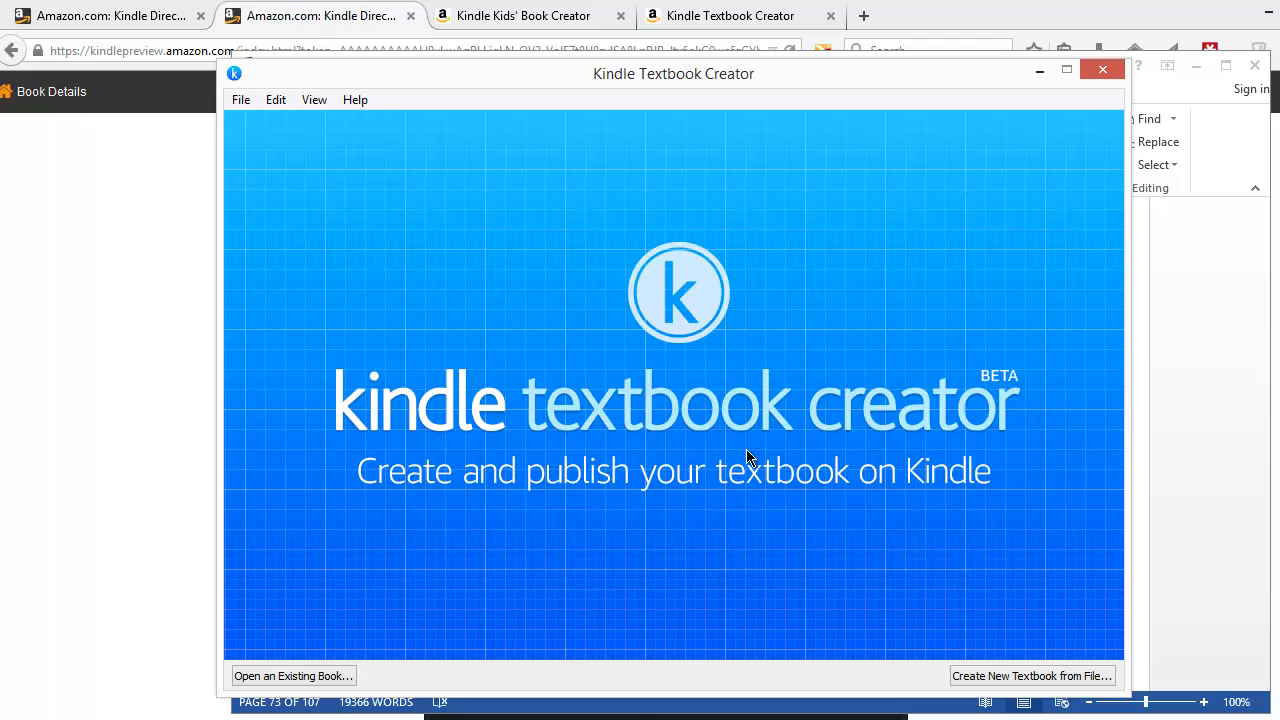
- Save the manuscript as a PDF named dash diet - Kindle.pdf in the MOBI folder
left_click(1182, 441)
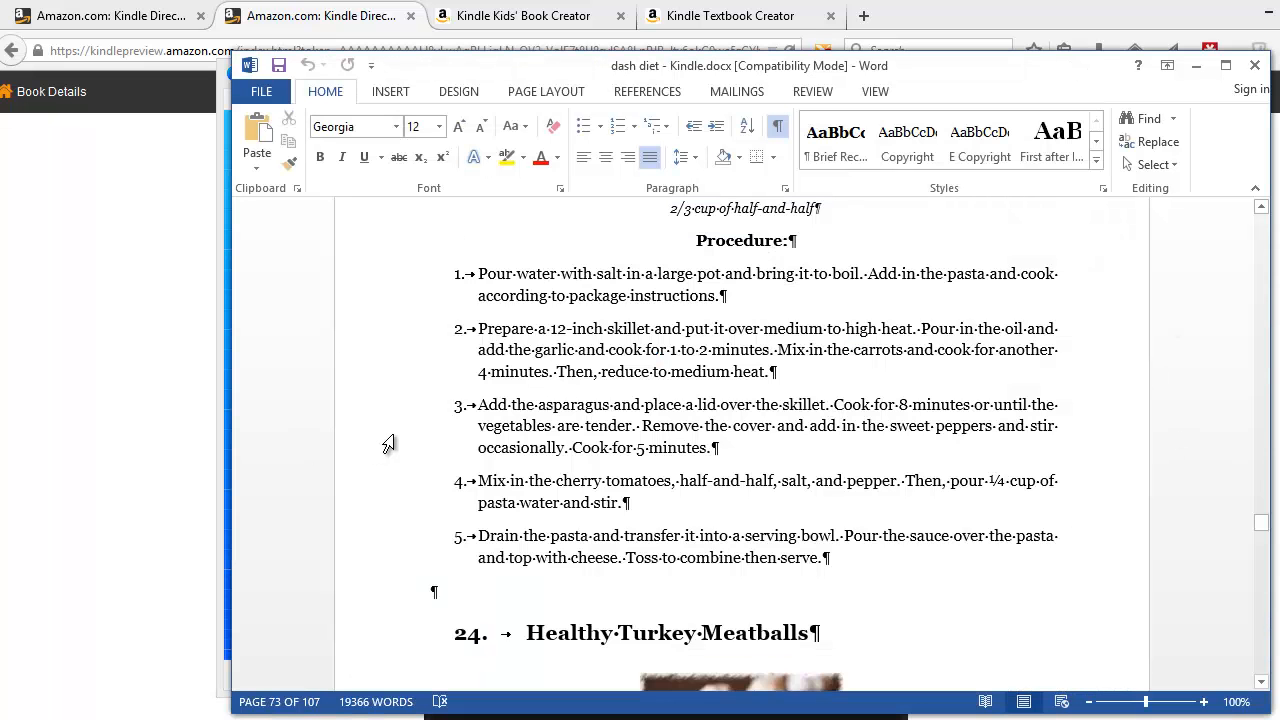
left_click(262, 94)
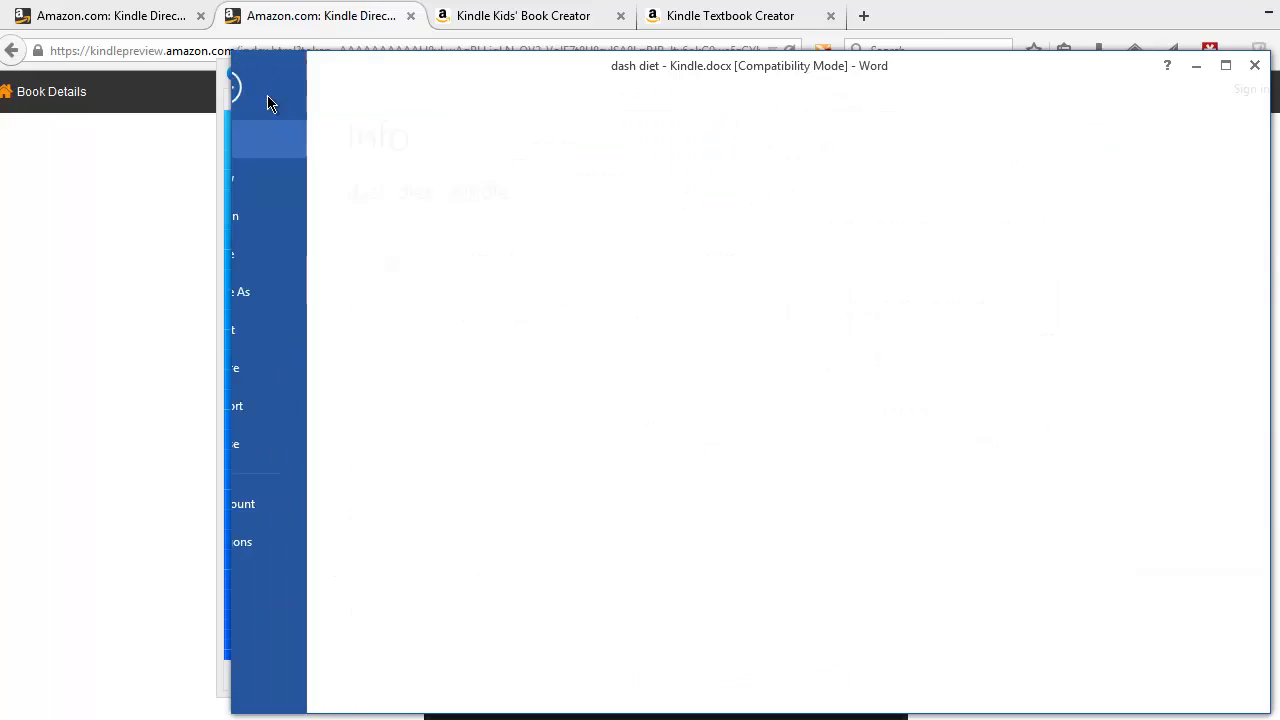
left_click(284, 292)
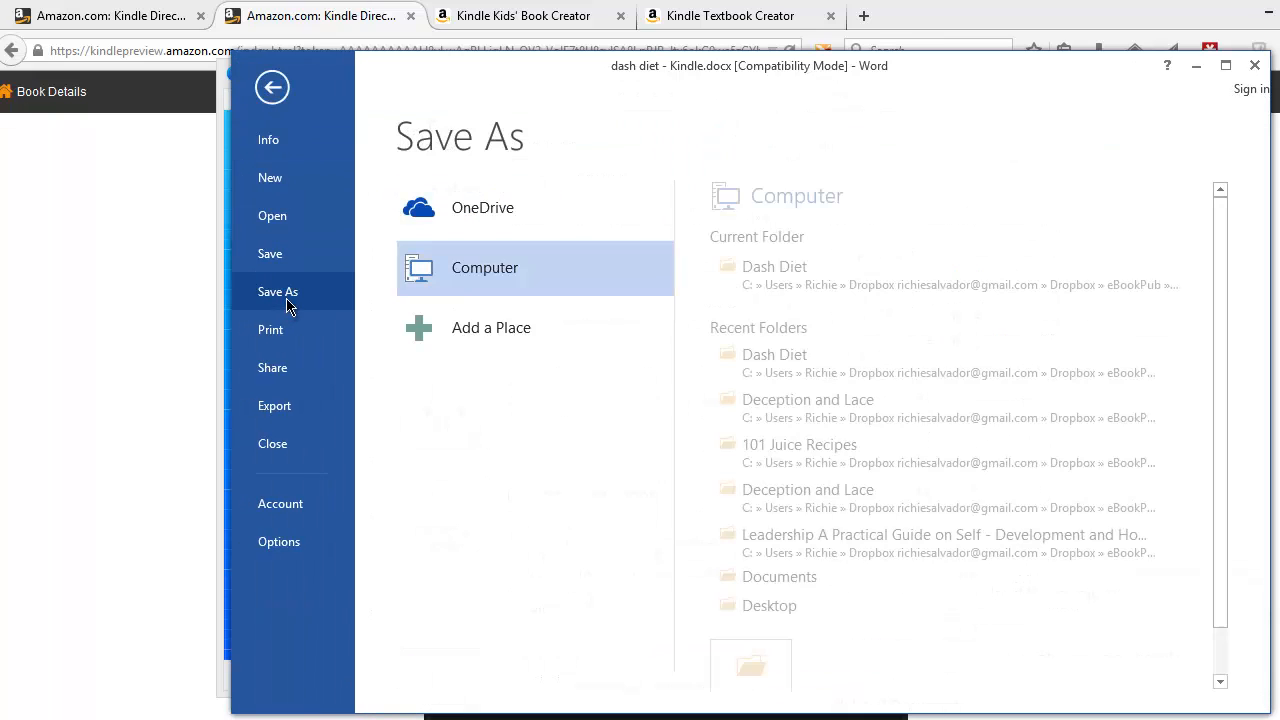
left_click(900, 287)
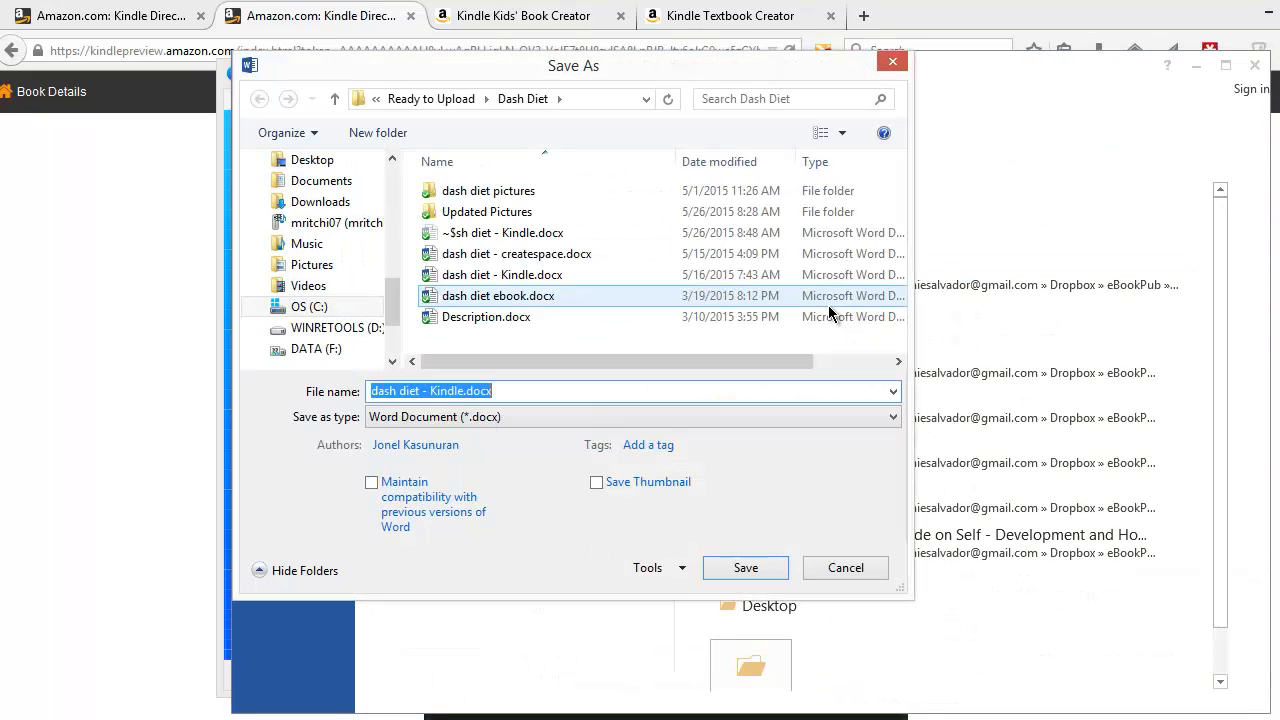
left_click(581, 413)
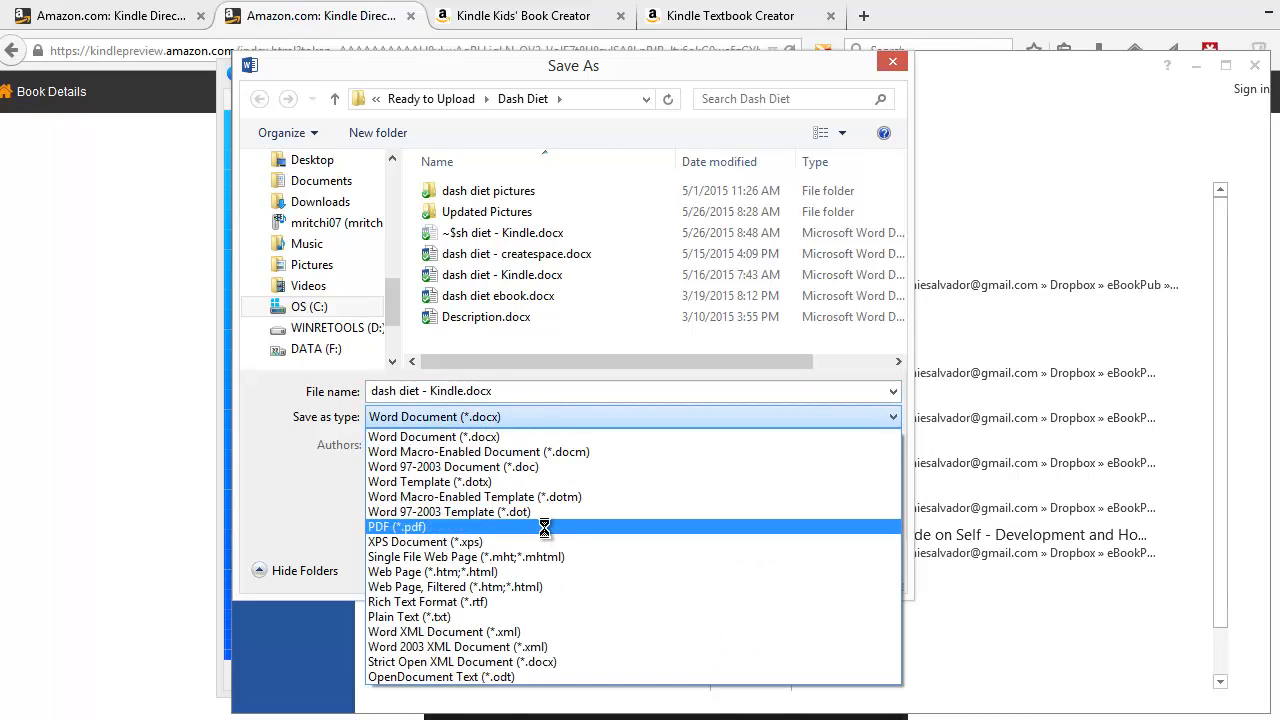
left_click(547, 527)
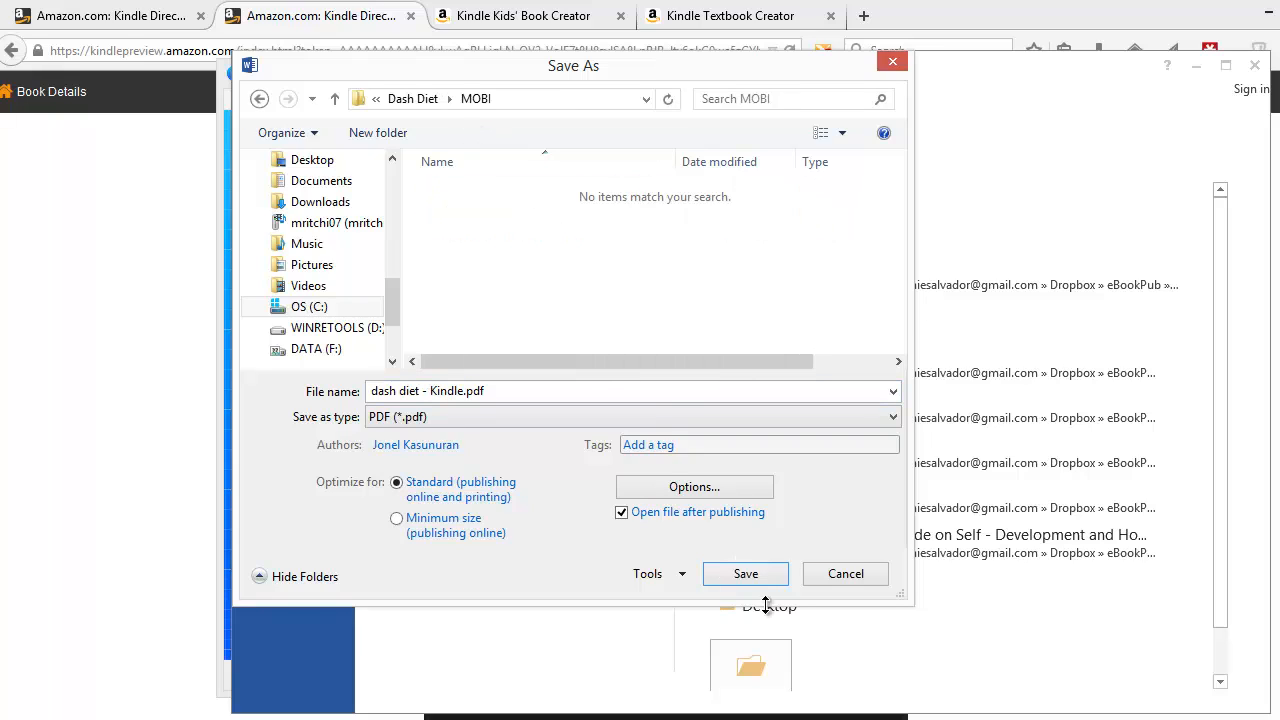
left_click(560, 98)
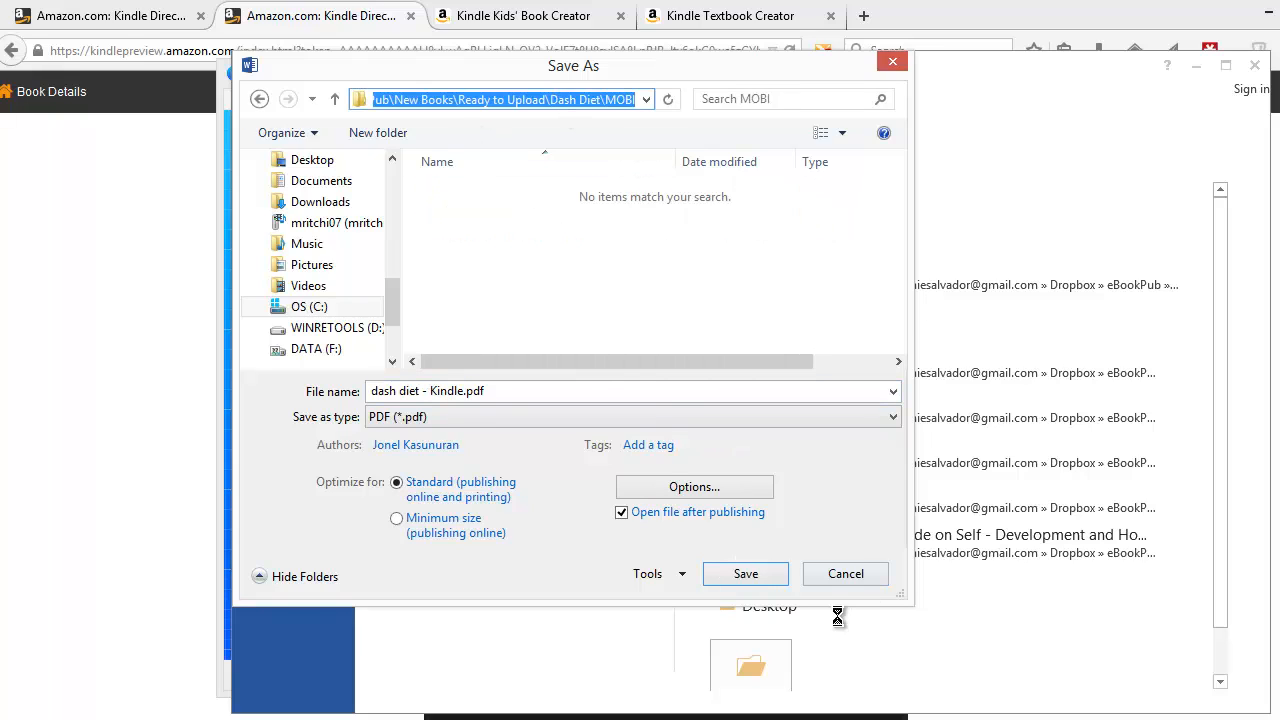
left_click(755, 576)
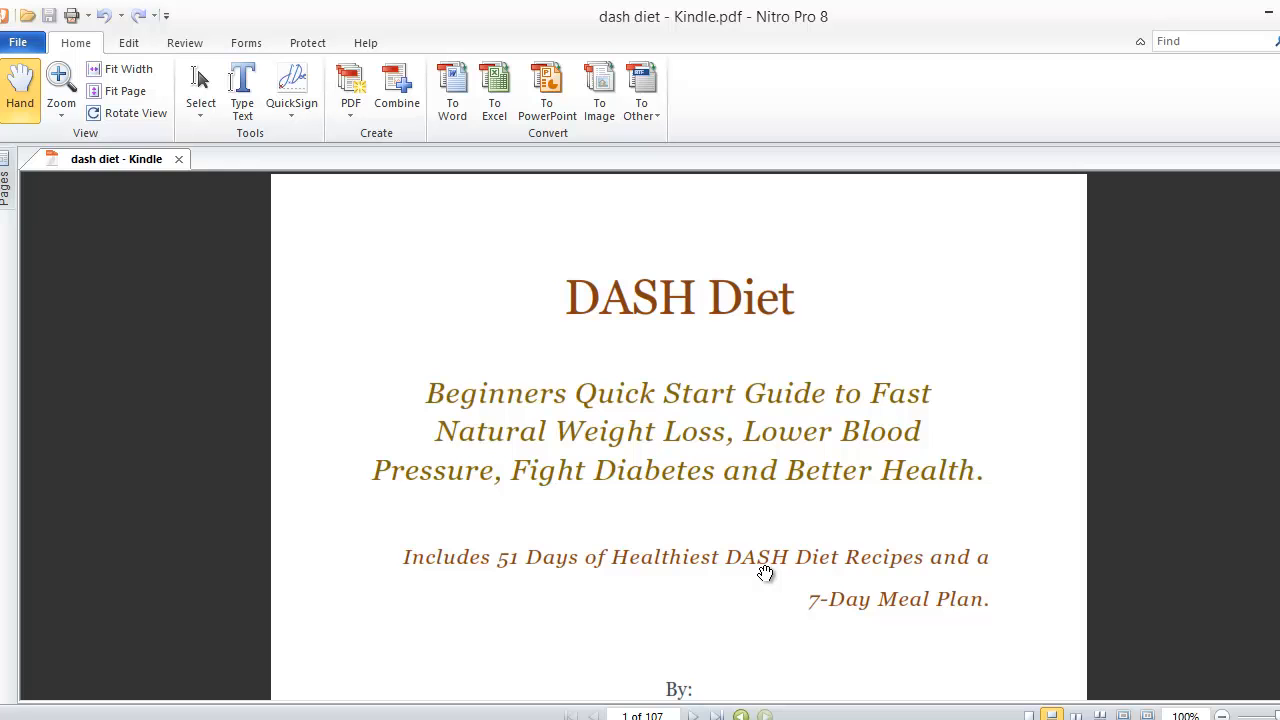
- Scroll through the exported PDF to check its pages
scroll(679, 436, "down", 20)
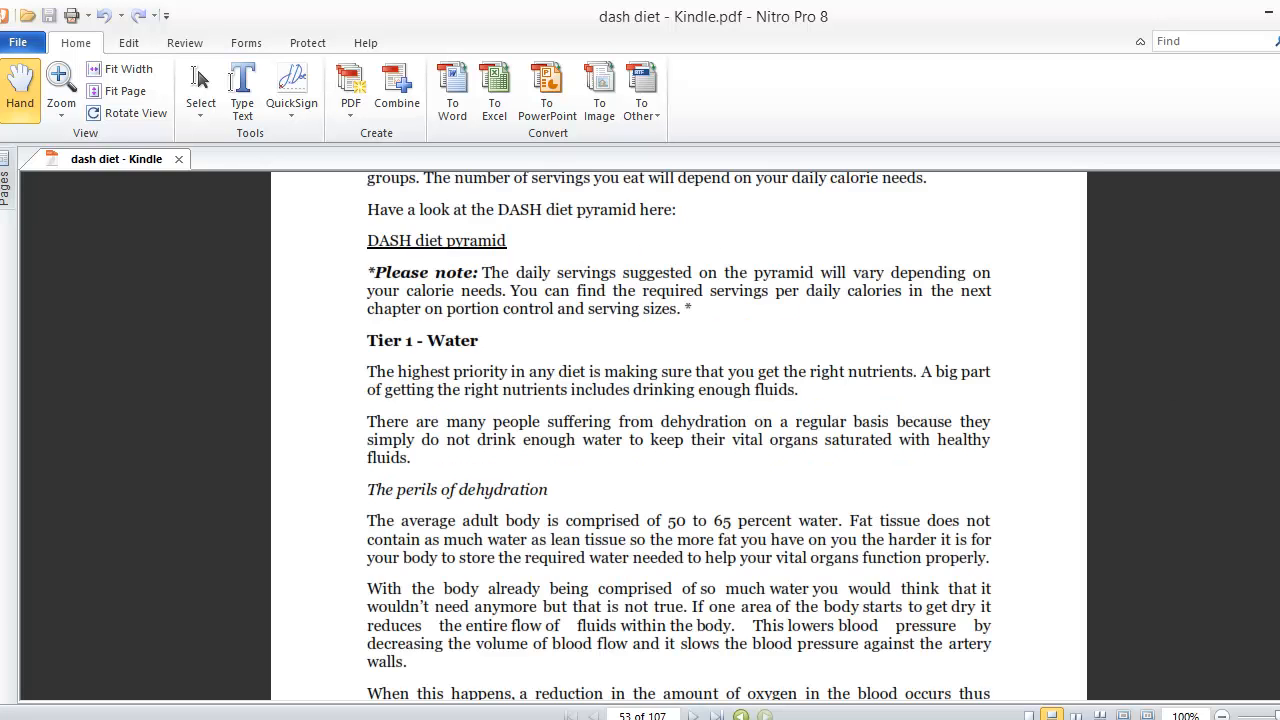
scroll(679, 436, "up", 13)
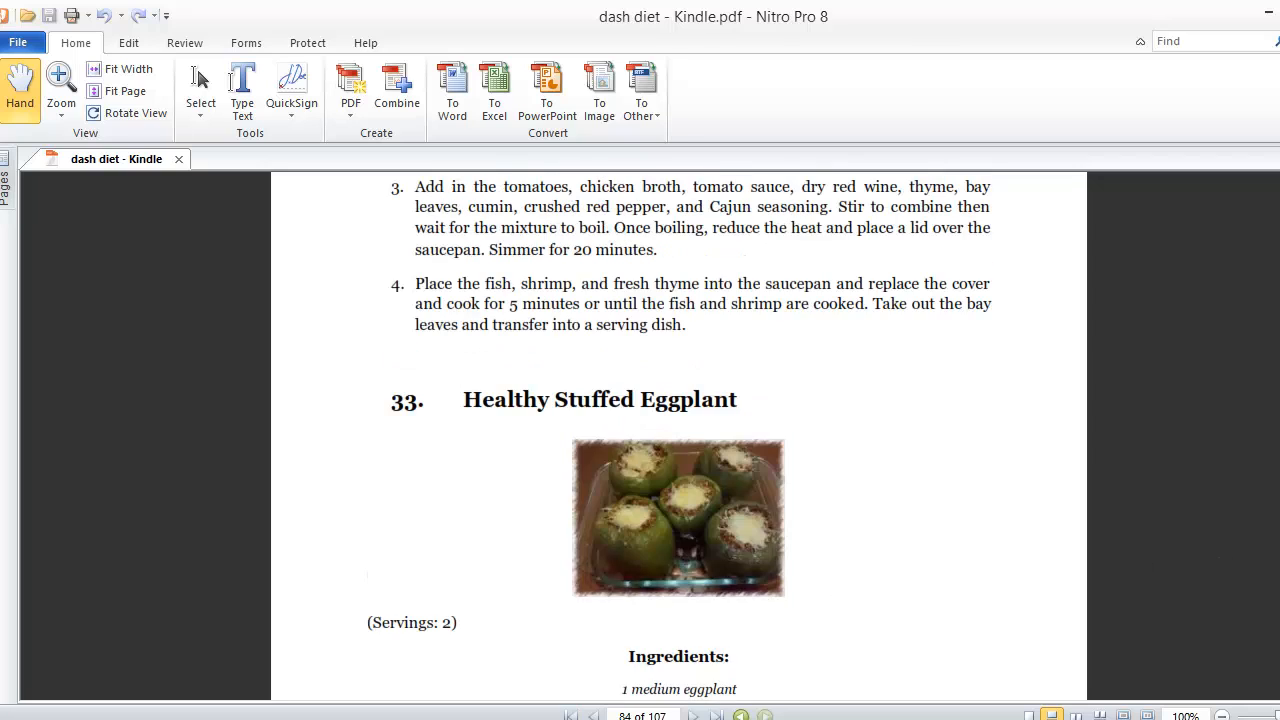
mouse_move(567, 719)
- Create a new textbook in Kindle Textbook Creator from the exported dash diet PDF
left_click(567, 719)
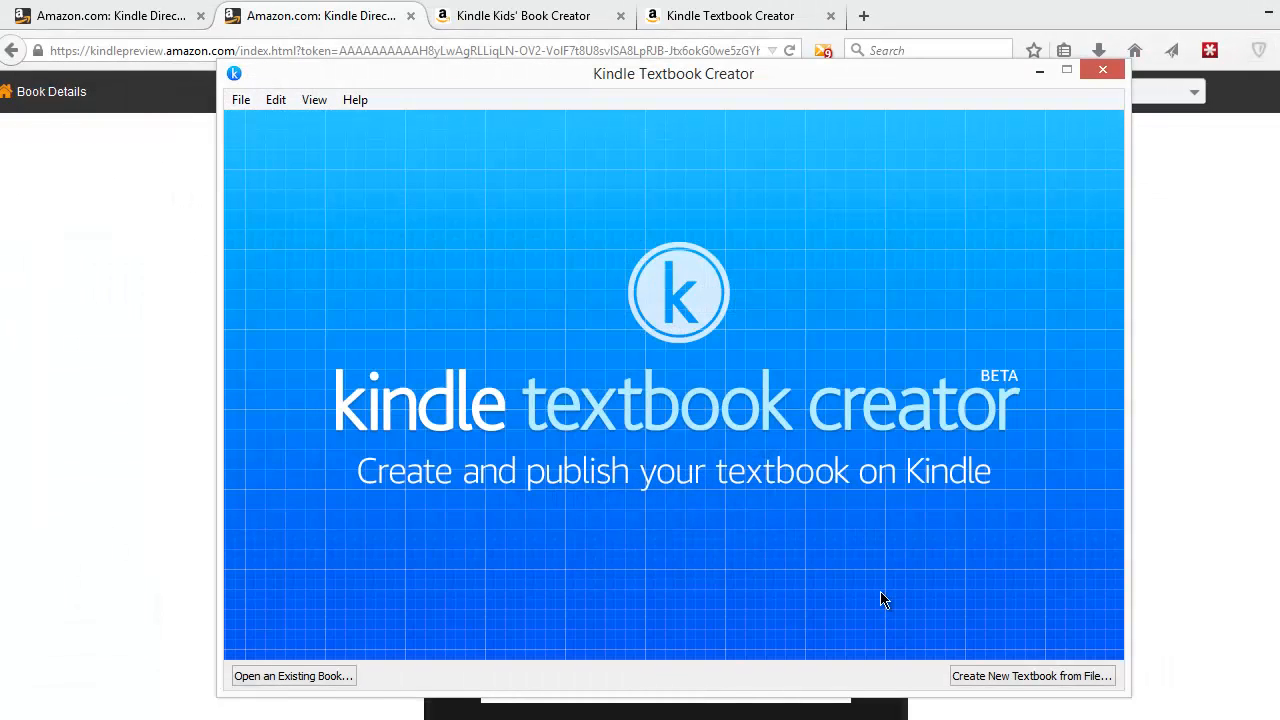
left_click(1040, 677)
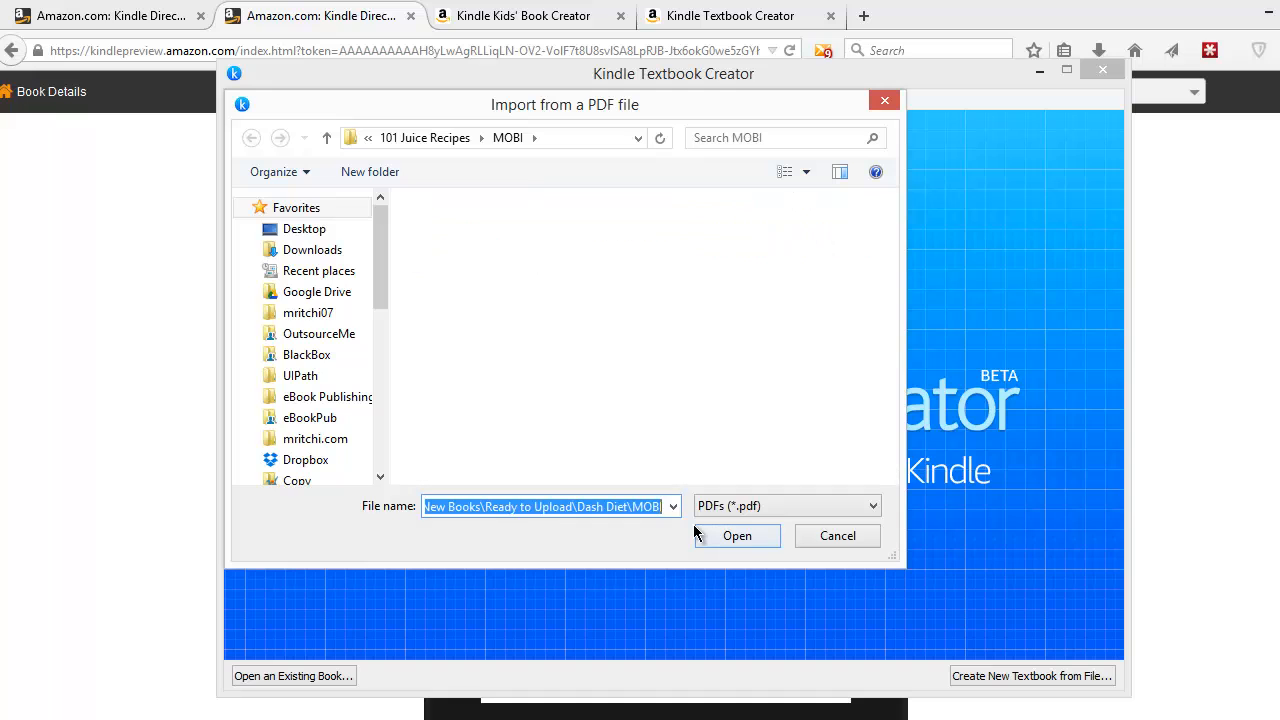
left_click(697, 535)
double_click(517, 240)
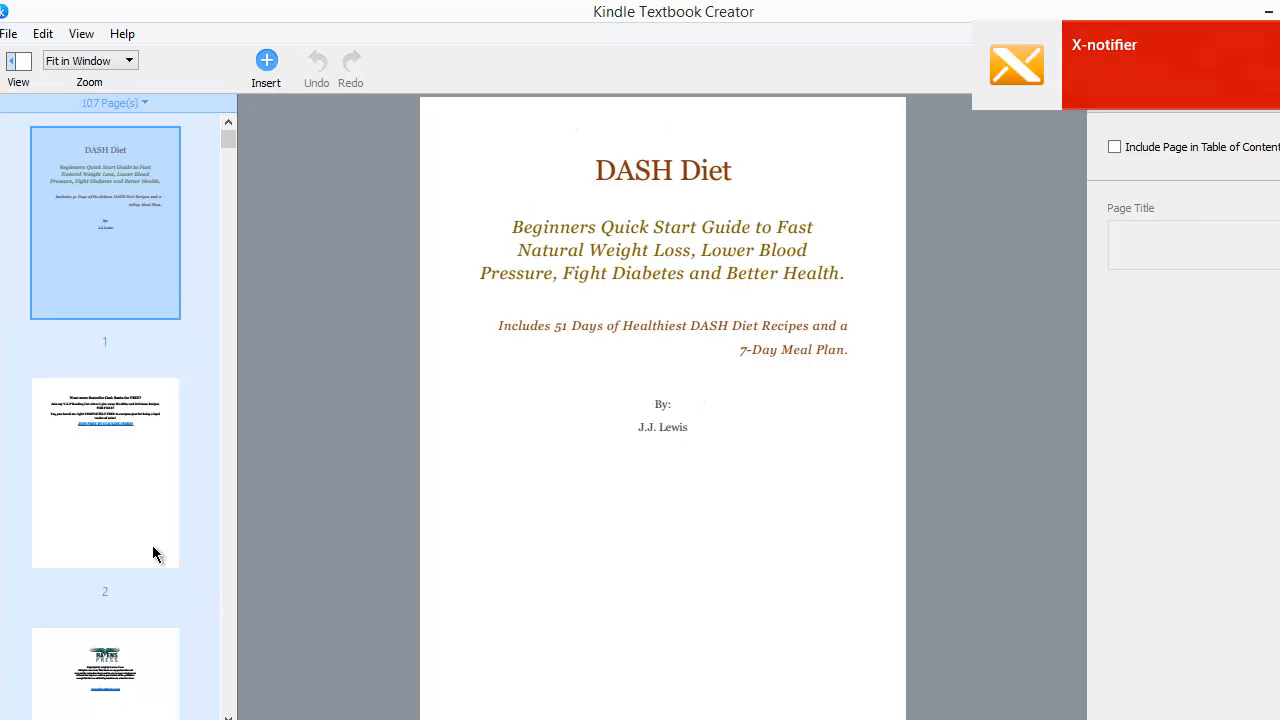
- Browse the page thumbnails of the imported book to review its pages
left_click(98, 500)
scroll(98, 500, "down", 7)
left_click(90, 380)
scroll(110, 450, "down", 4)
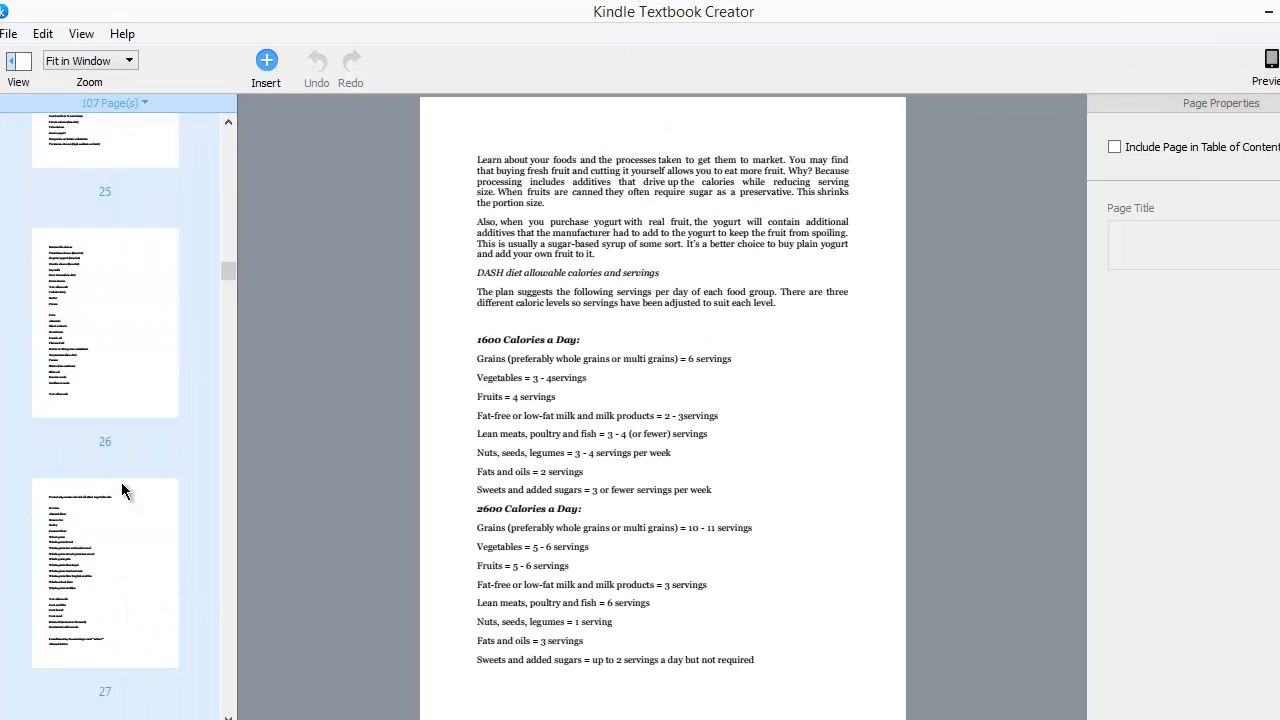
left_click(110, 551)
scroll(108, 523, "up", 12)
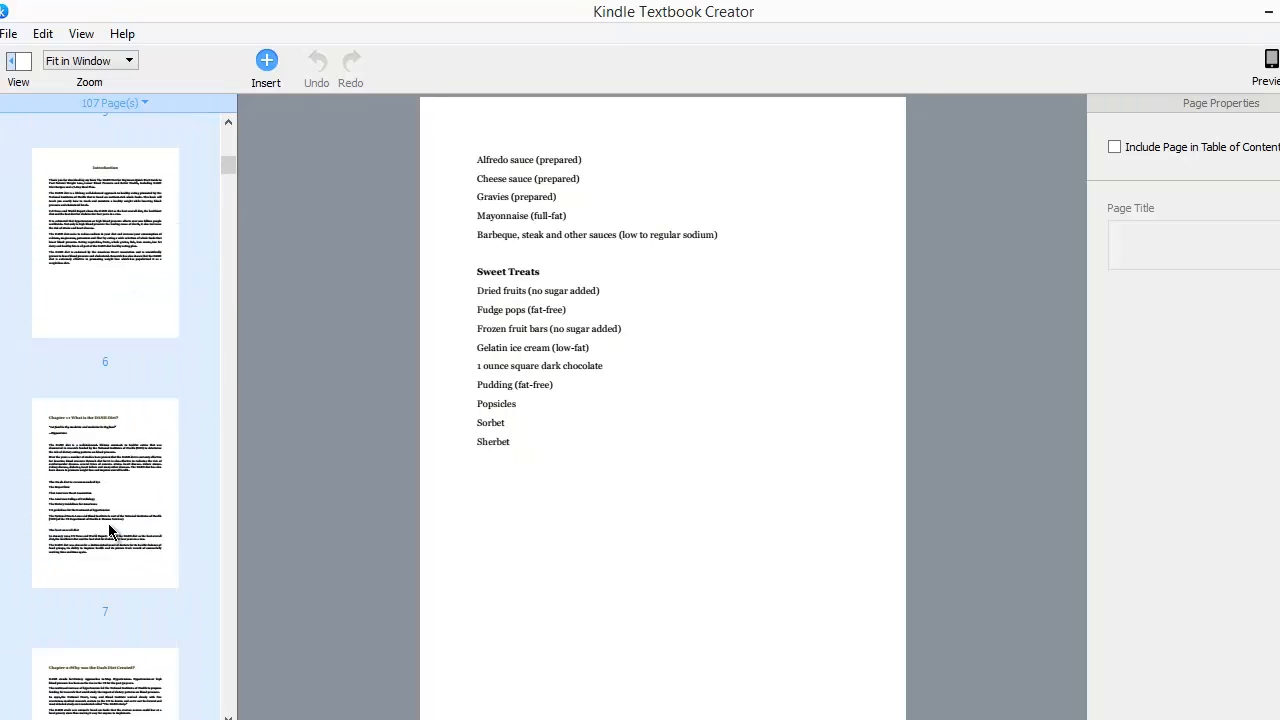
scroll(110, 532, "down", 8)
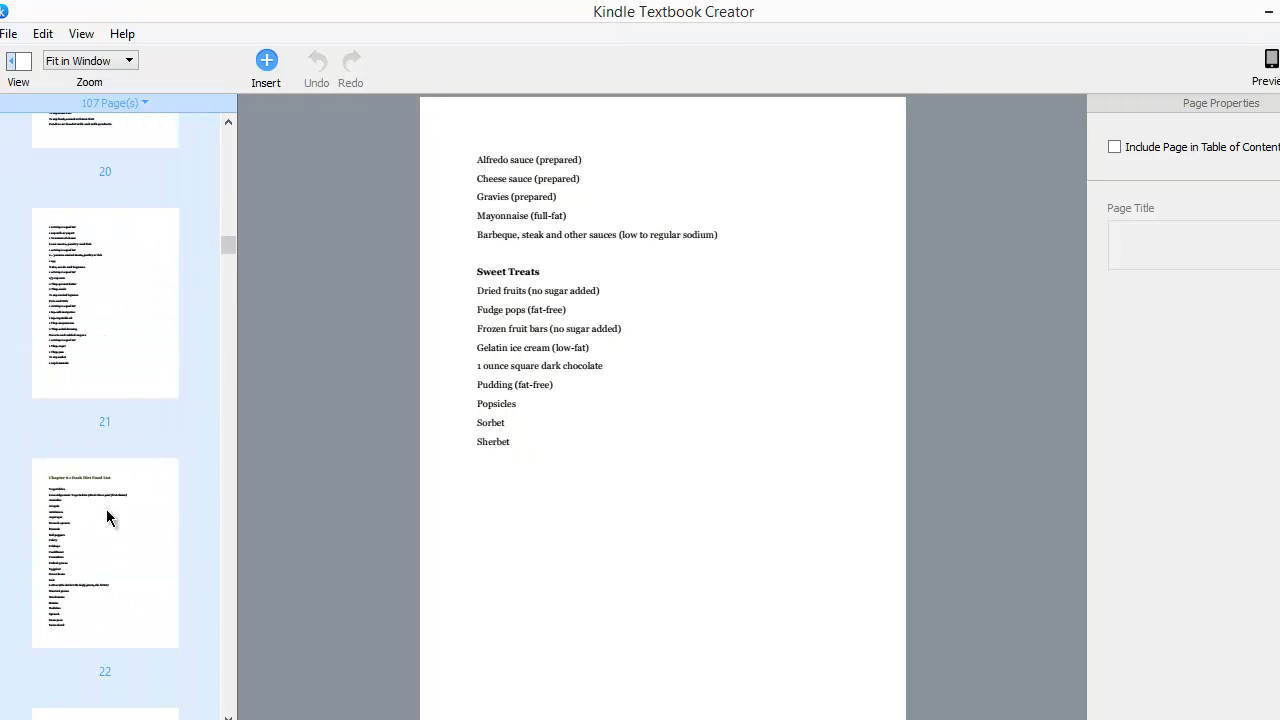
left_click(97, 366)
scroll(108, 492, "up", 8)
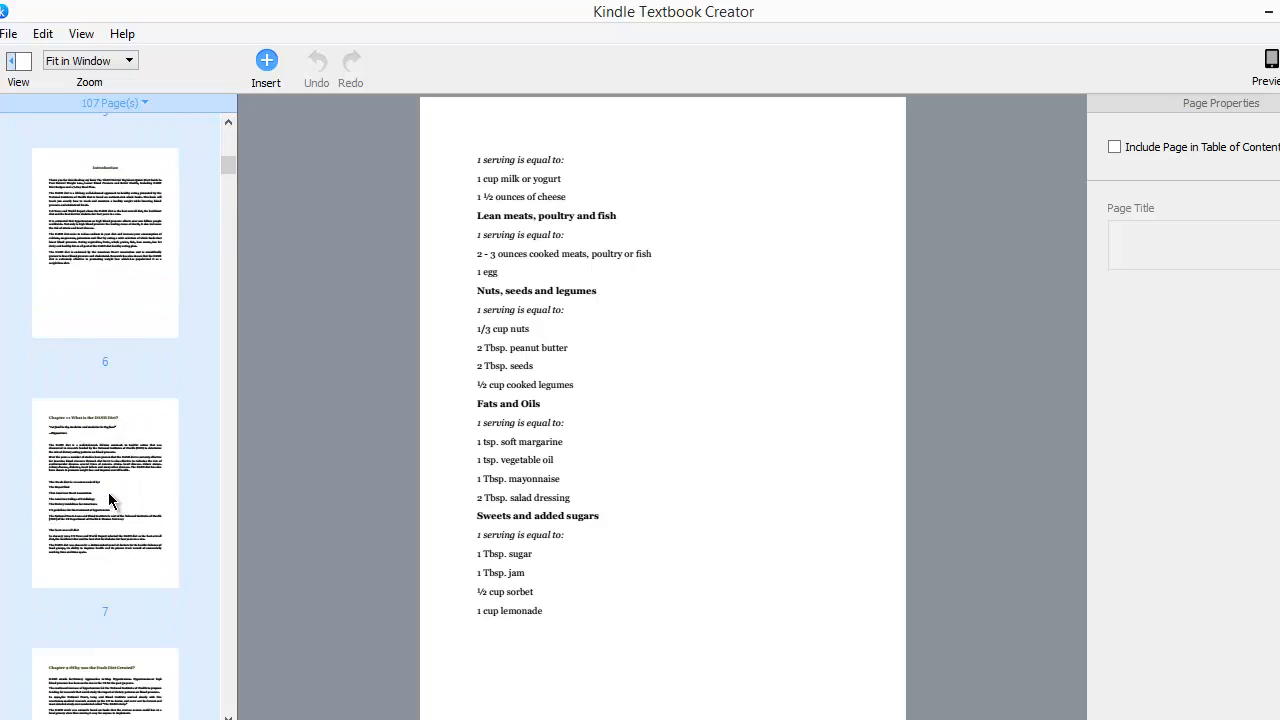
scroll(108, 508, "down", 3)
scroll(108, 504, "up", 3)
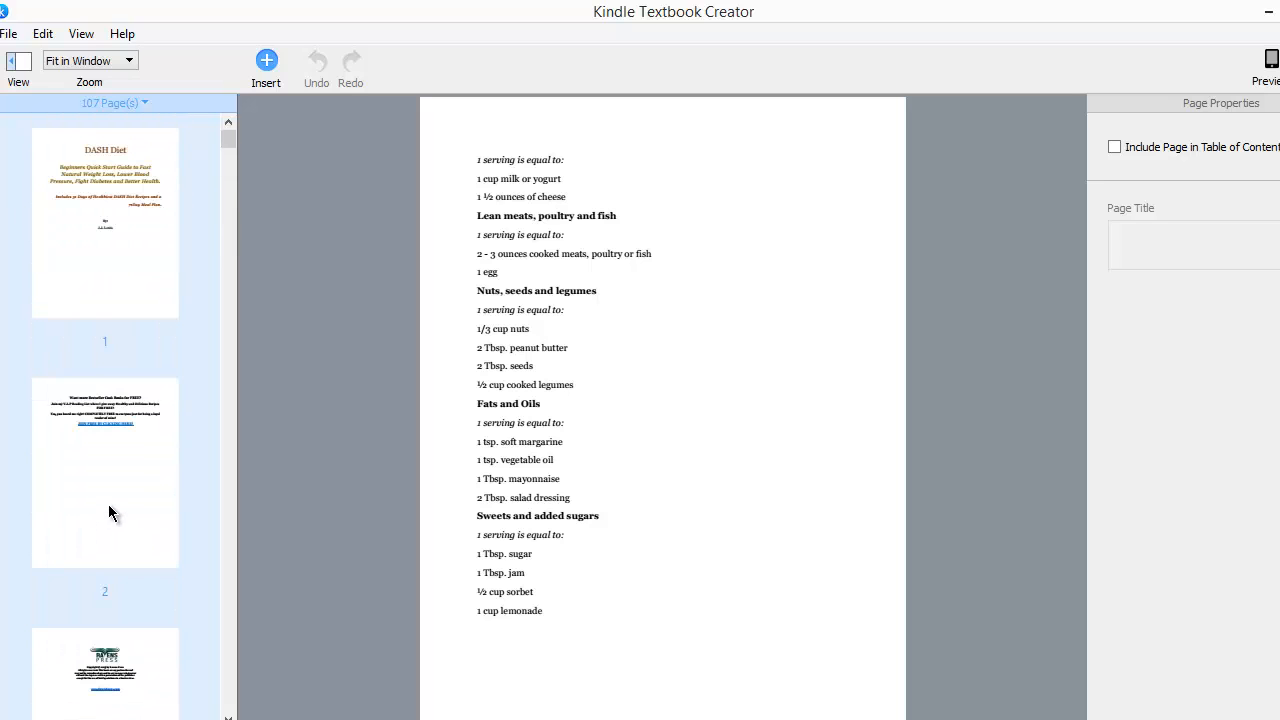
left_click(110, 510)
scroll(109, 502, "down", 2)
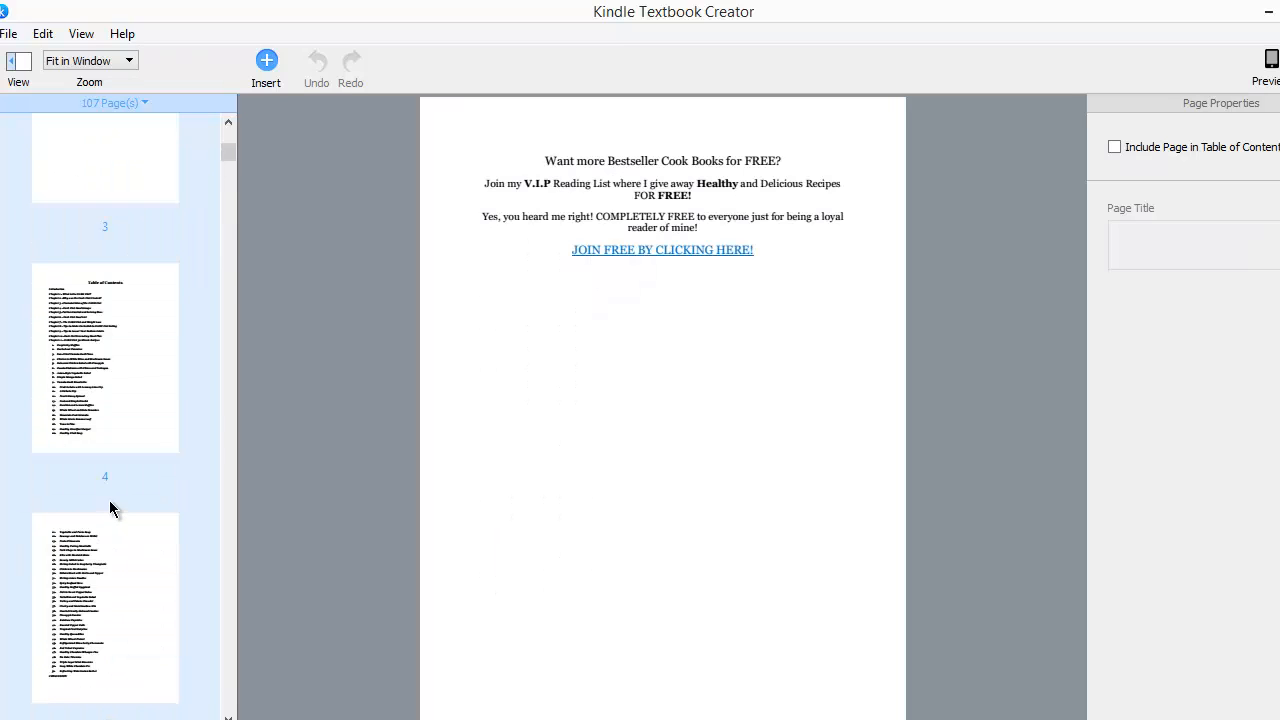
- Include the Table of Contents page 4 in the book's table of contents with the page title TOC 1
left_click(98, 406)
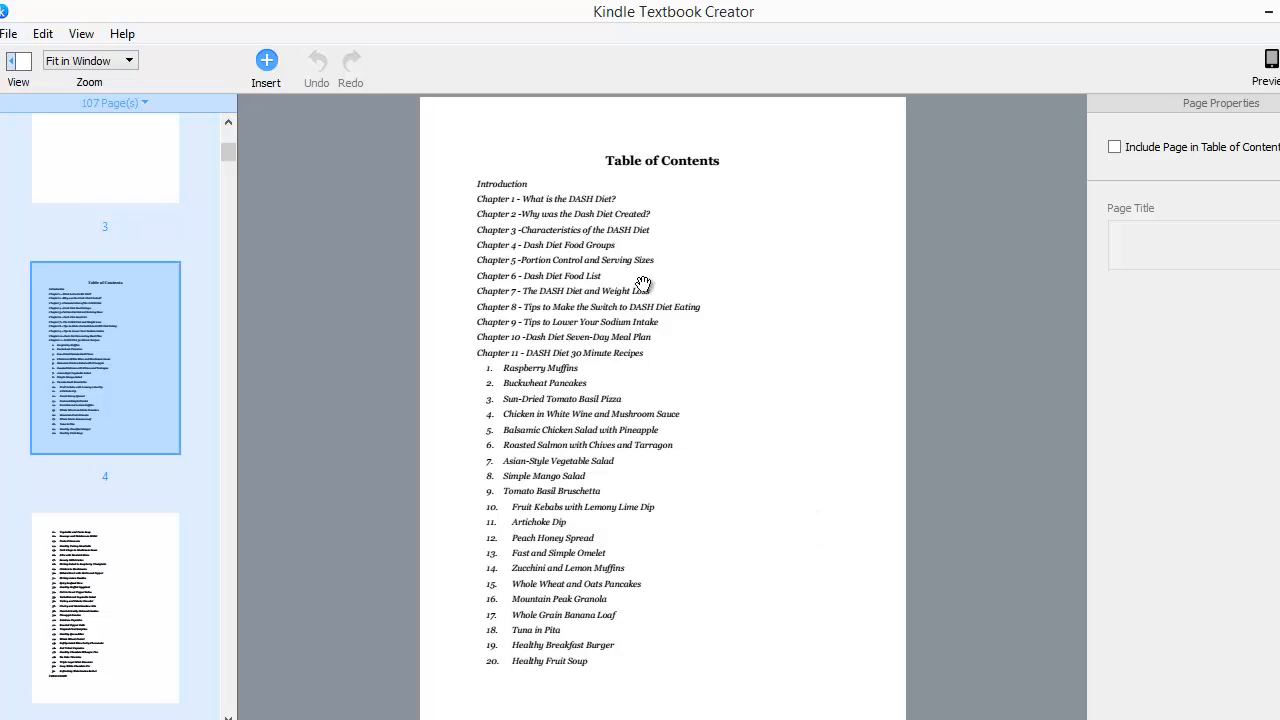
left_click(1124, 150)
double_click(1113, 232)
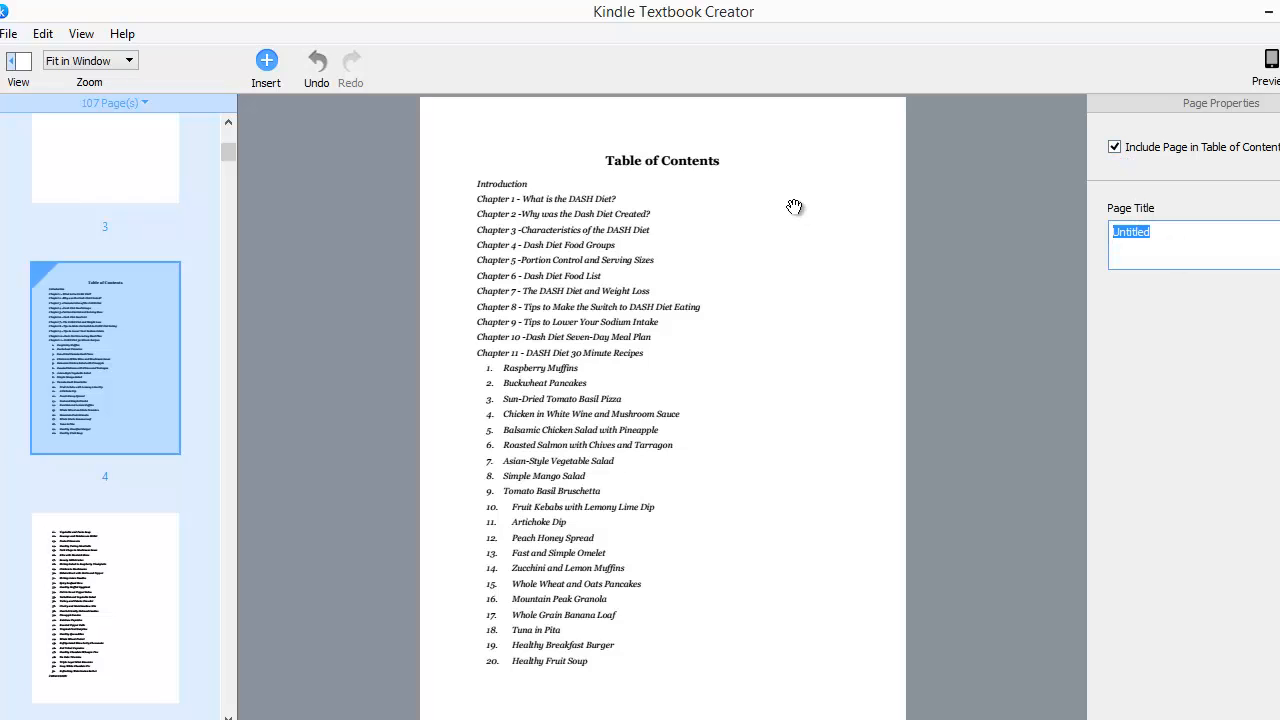
type("TOC 1")
- Include page 5, the second table of contents page, in the table of contents titled TOC 2
left_click(104, 670)
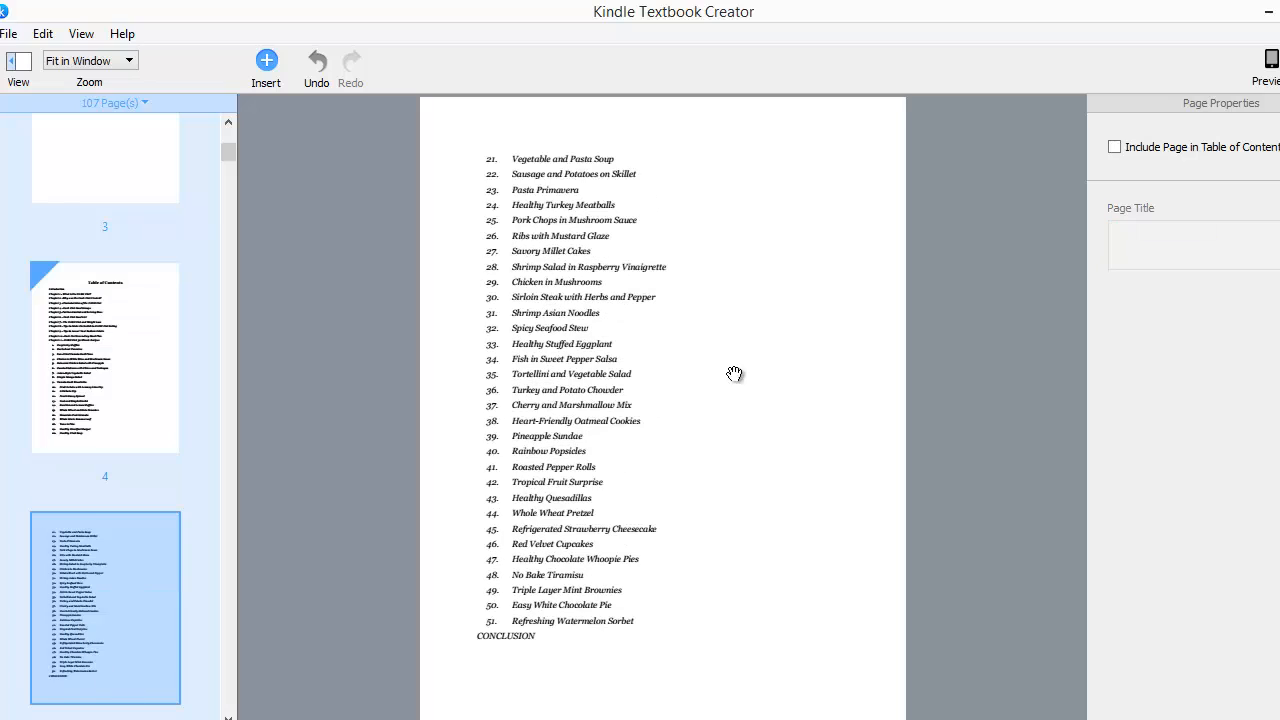
left_click(1192, 150)
left_click(1221, 244)
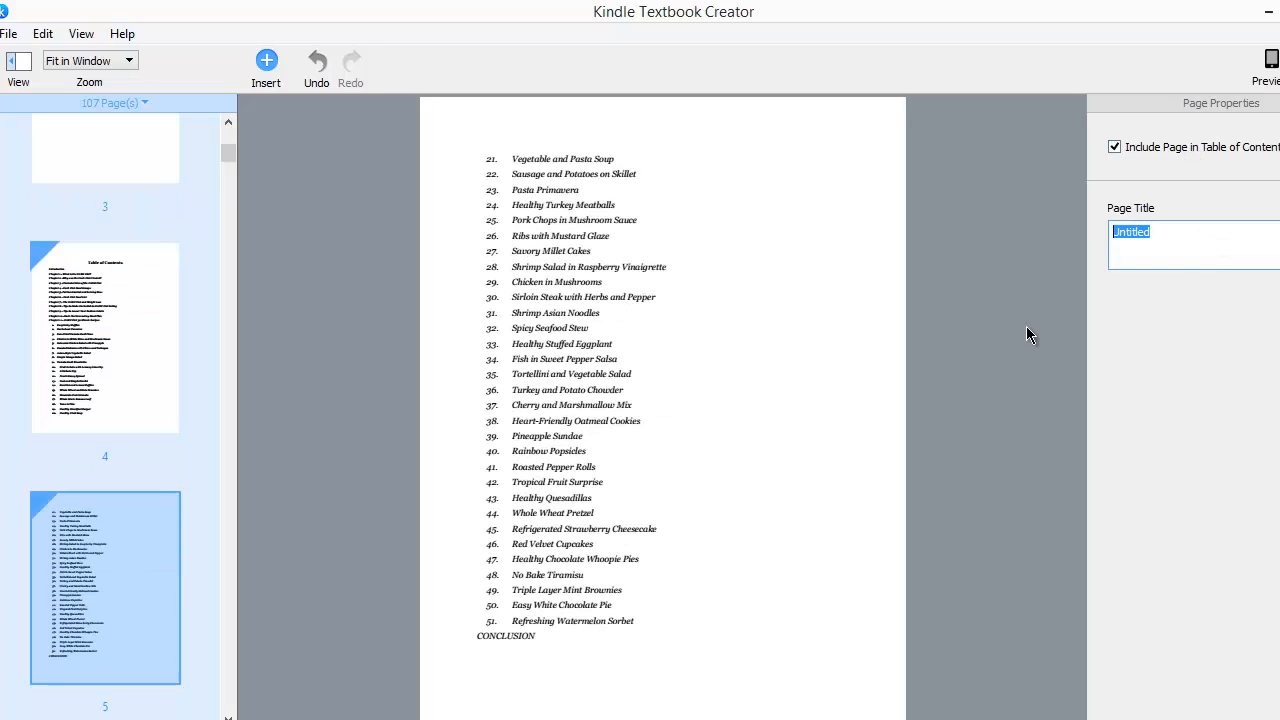
type("TOC 2")
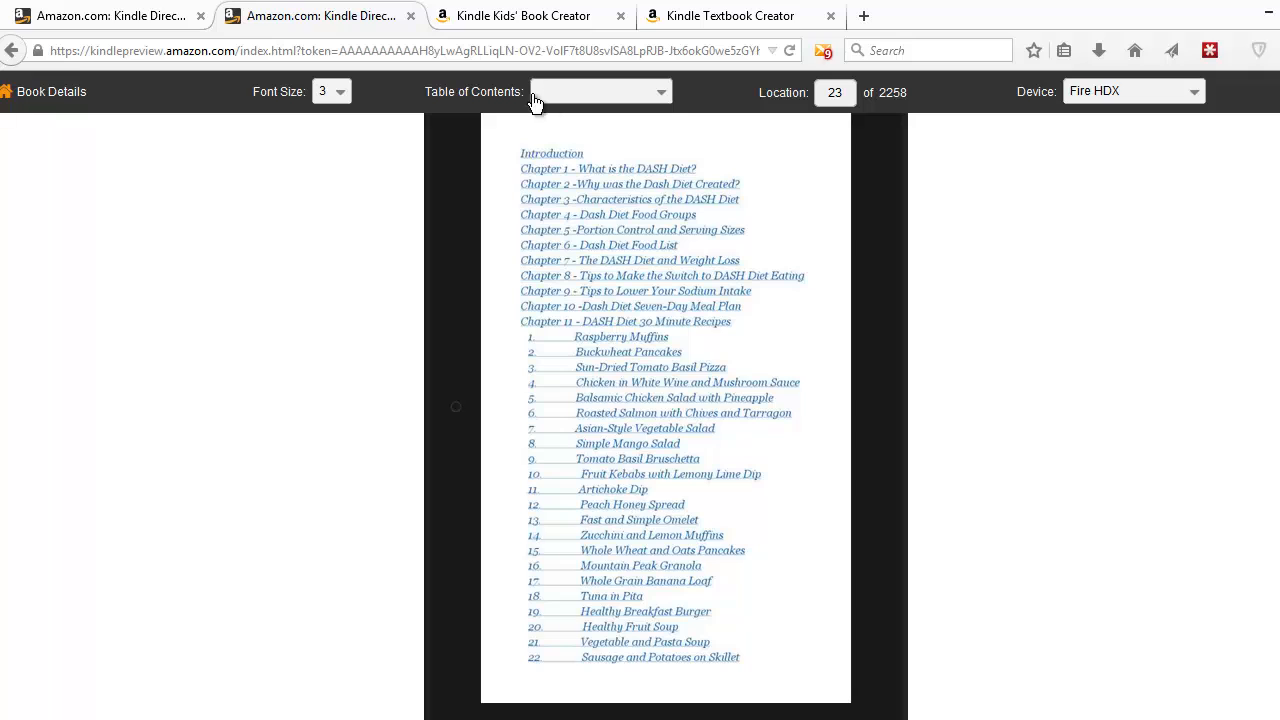
left_click(646, 92)
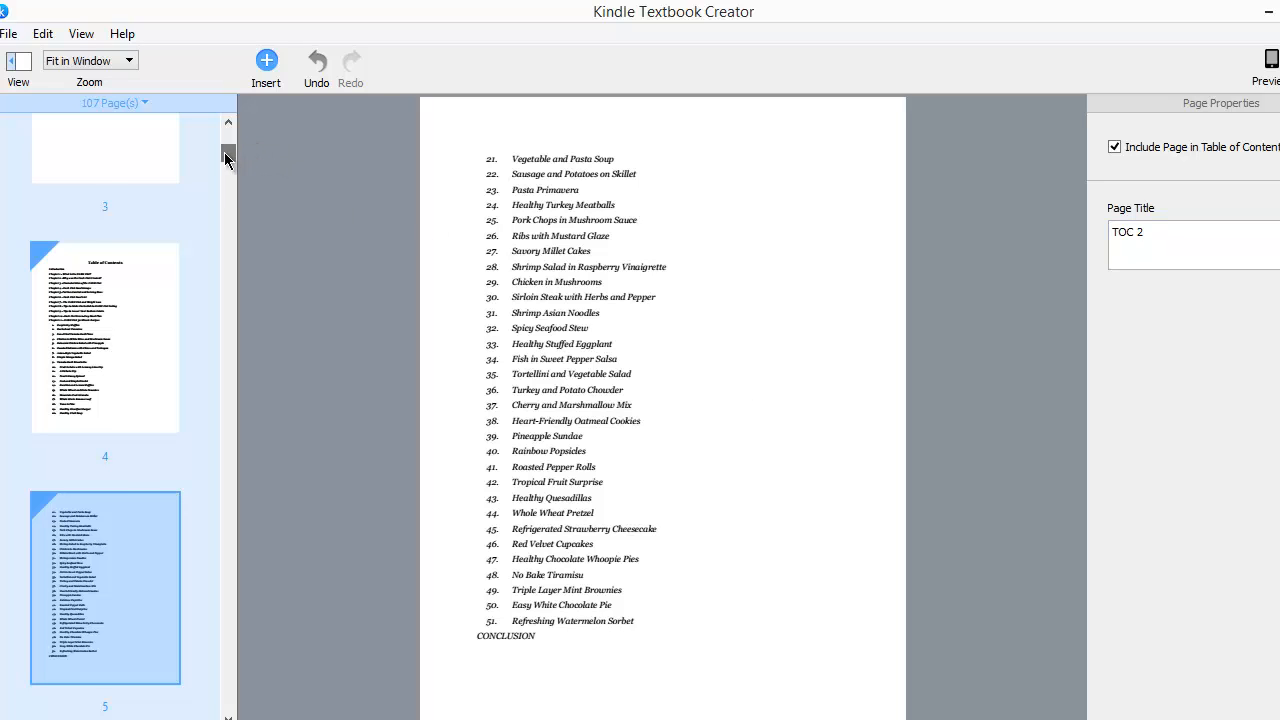
left_click_drag(228, 154, 228, 188)
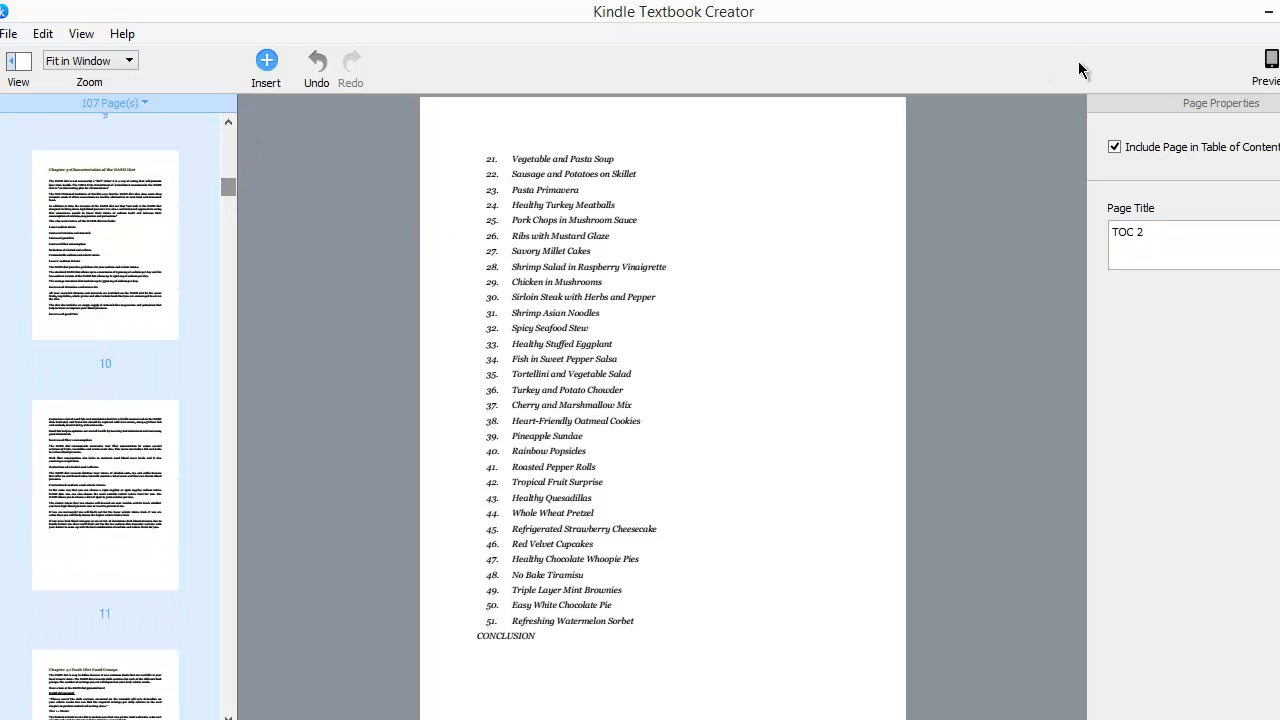
- Open the book preview and check the table of contents entries TOC 1 and TOC 2 in the Inspector
left_click(1267, 74)
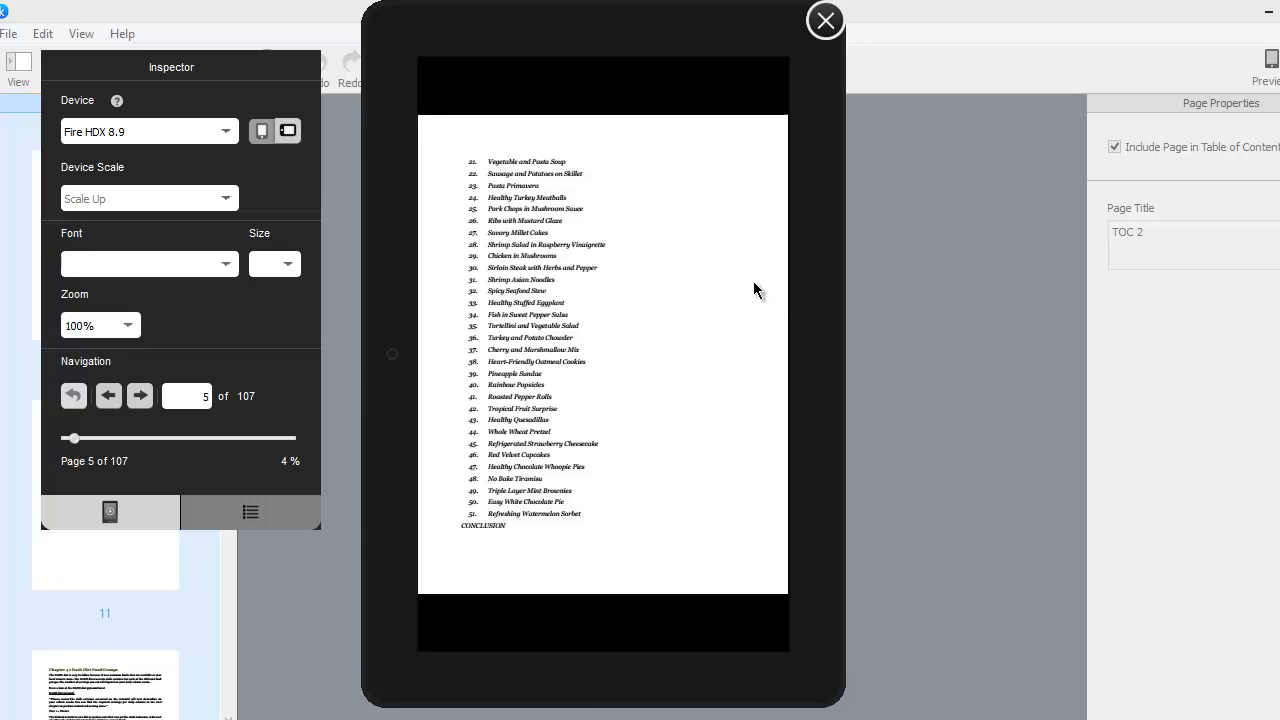
left_click(249, 516)
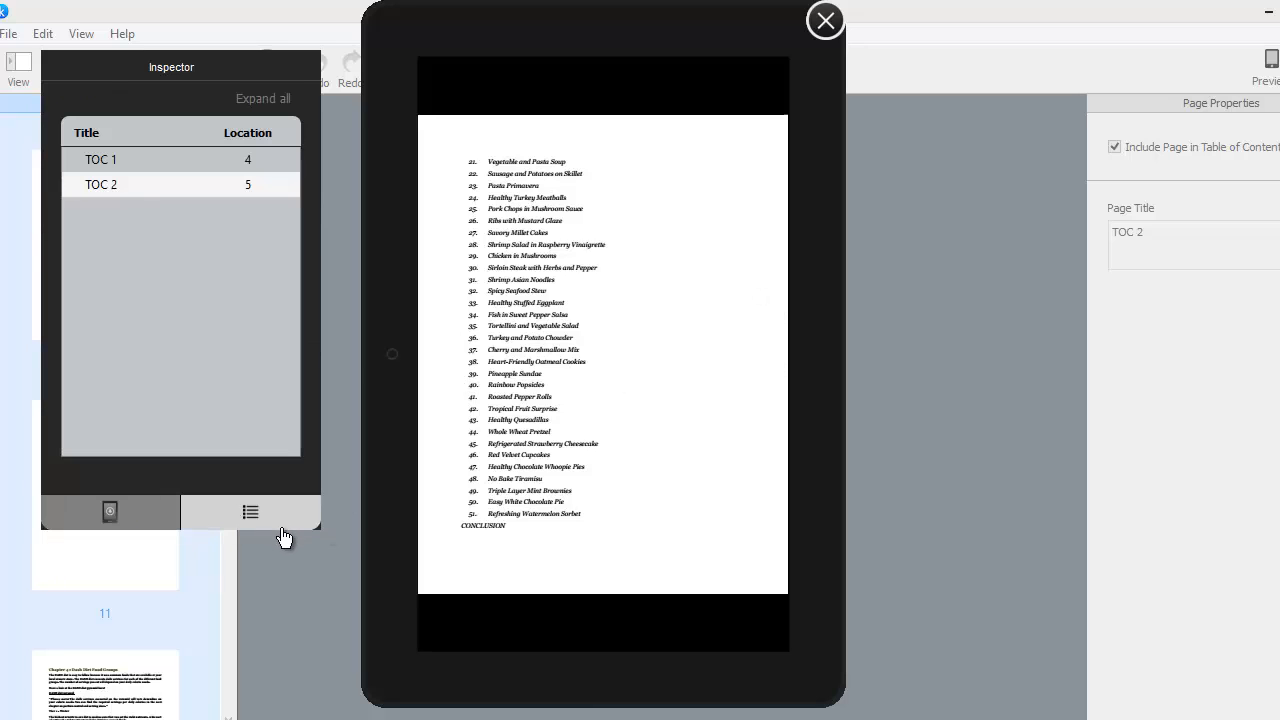
left_click(162, 167)
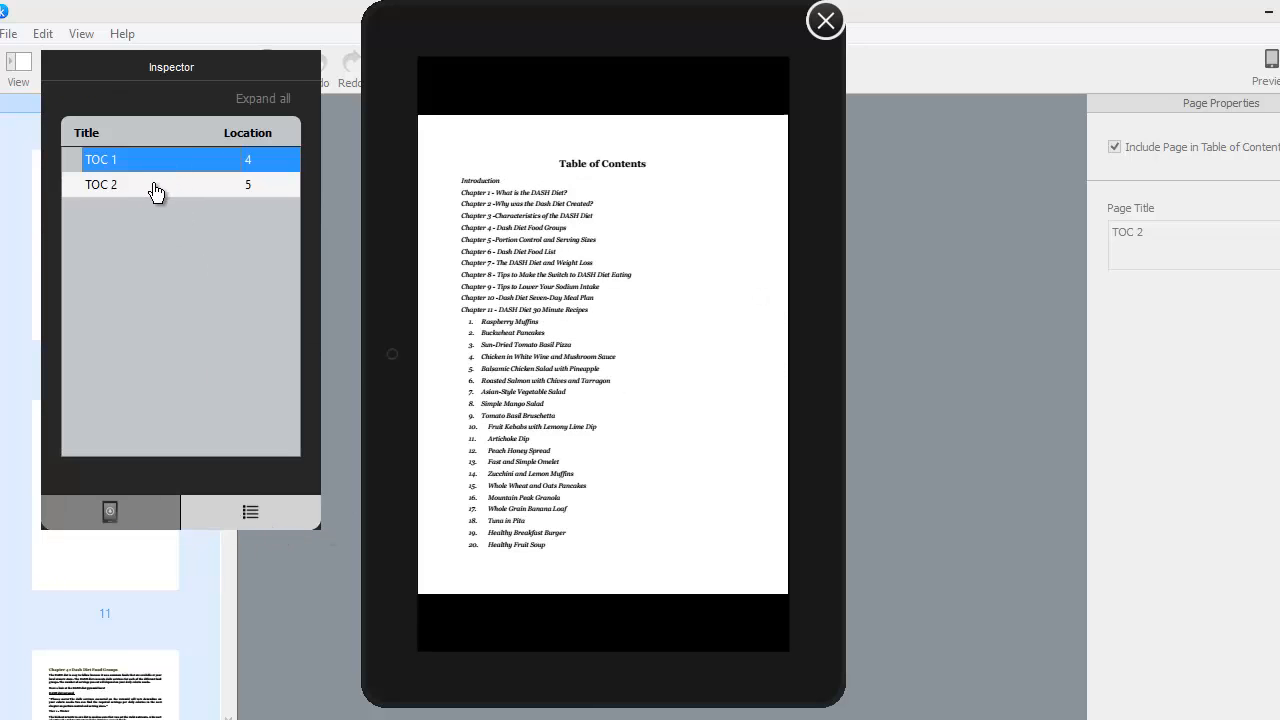
left_click(153, 192)
left_click(160, 164)
left_click(155, 190)
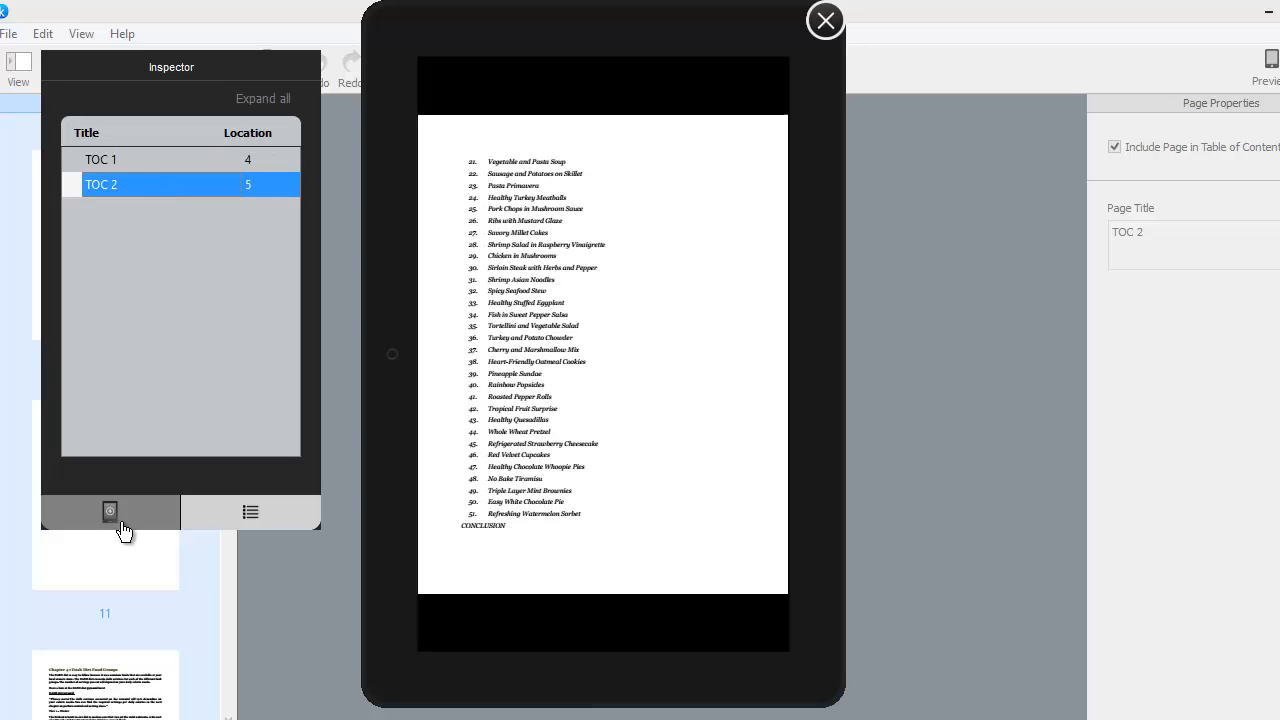
left_click(123, 529)
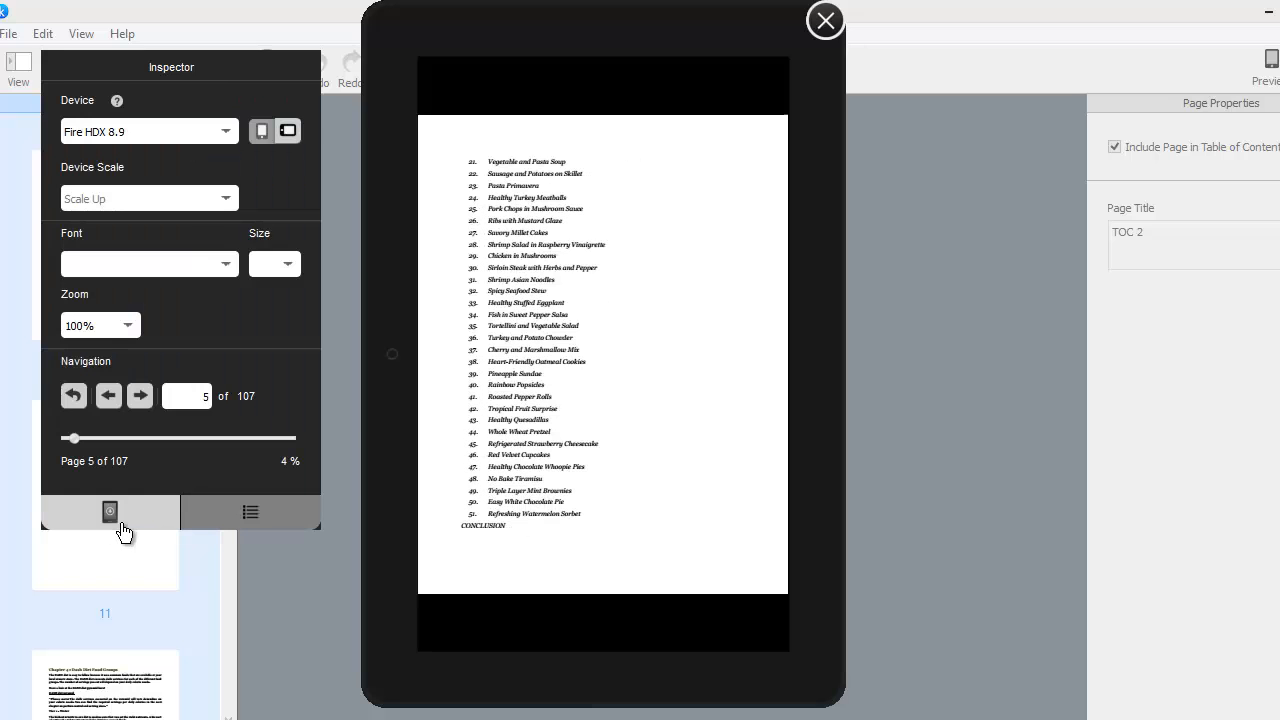
left_click(242, 514)
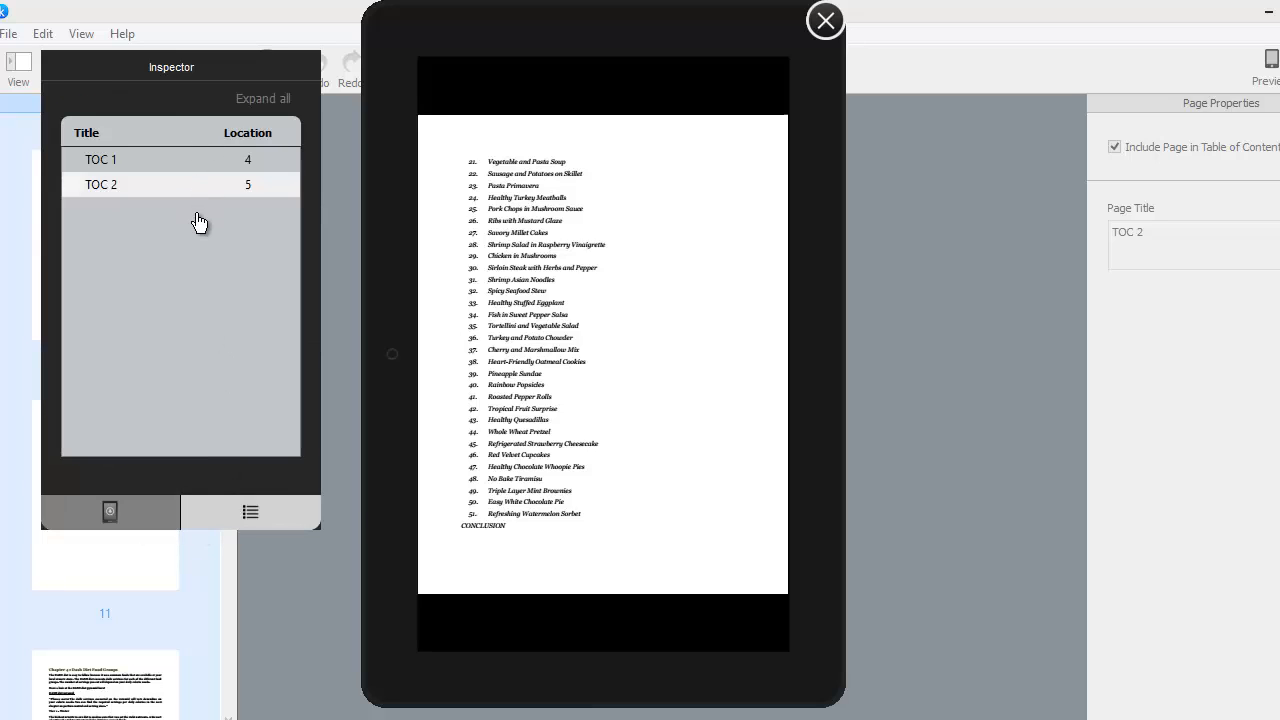
left_click(110, 514)
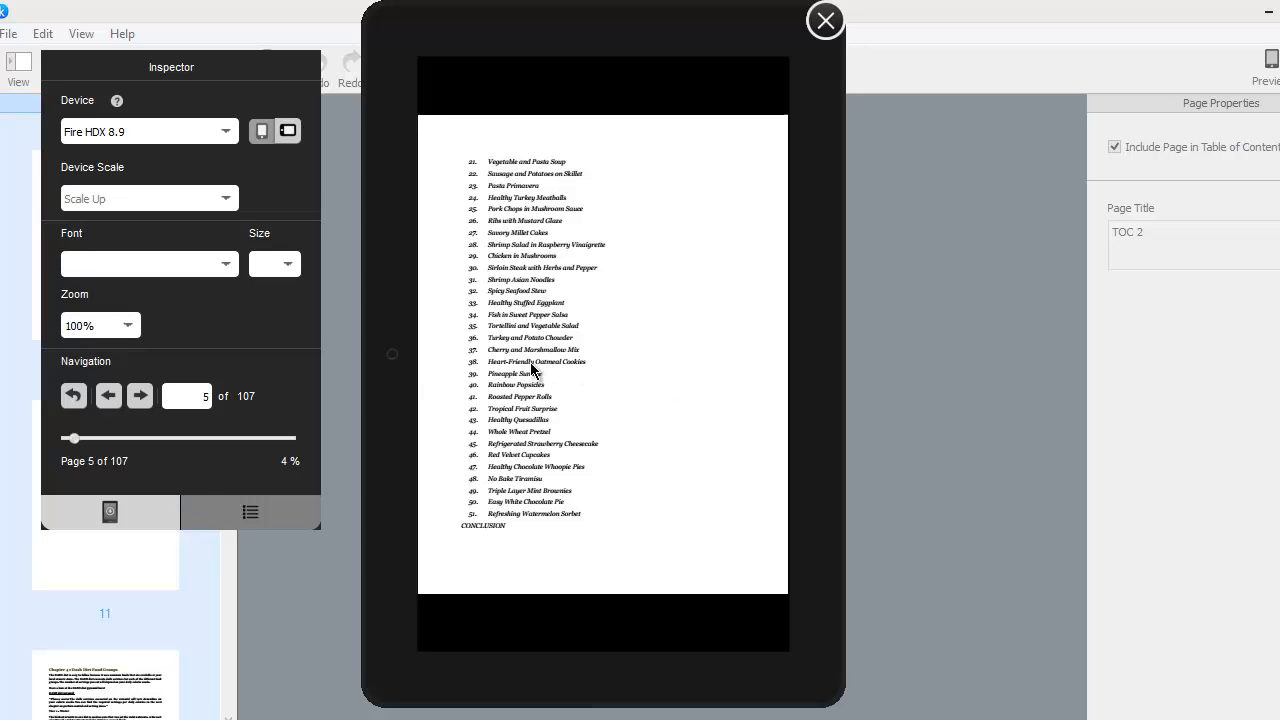
- Step through the previewed book pages on the Fire HDX 8.9 device, then close the preview
left_click(143, 398)
left_click(142, 397)
left_click(142, 397)
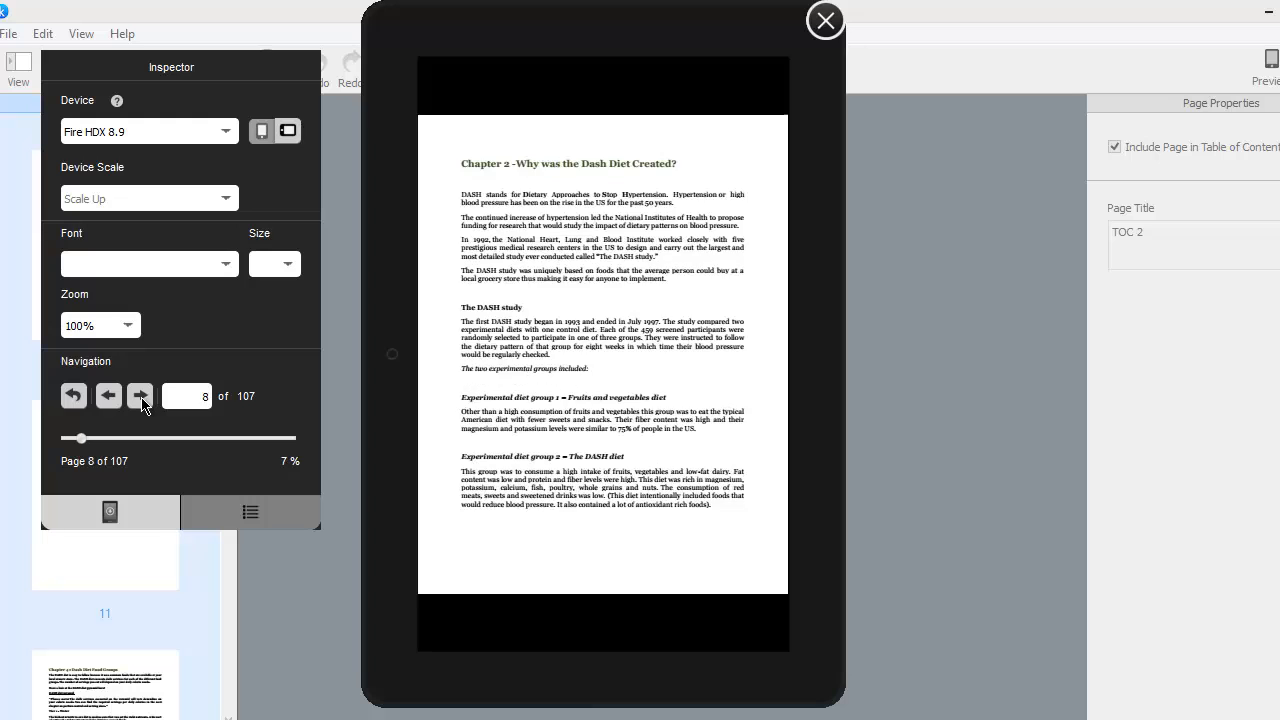
left_click(142, 397)
left_click(142, 397)
left_click(142, 397)
left_click(142, 397)
left_click(142, 397)
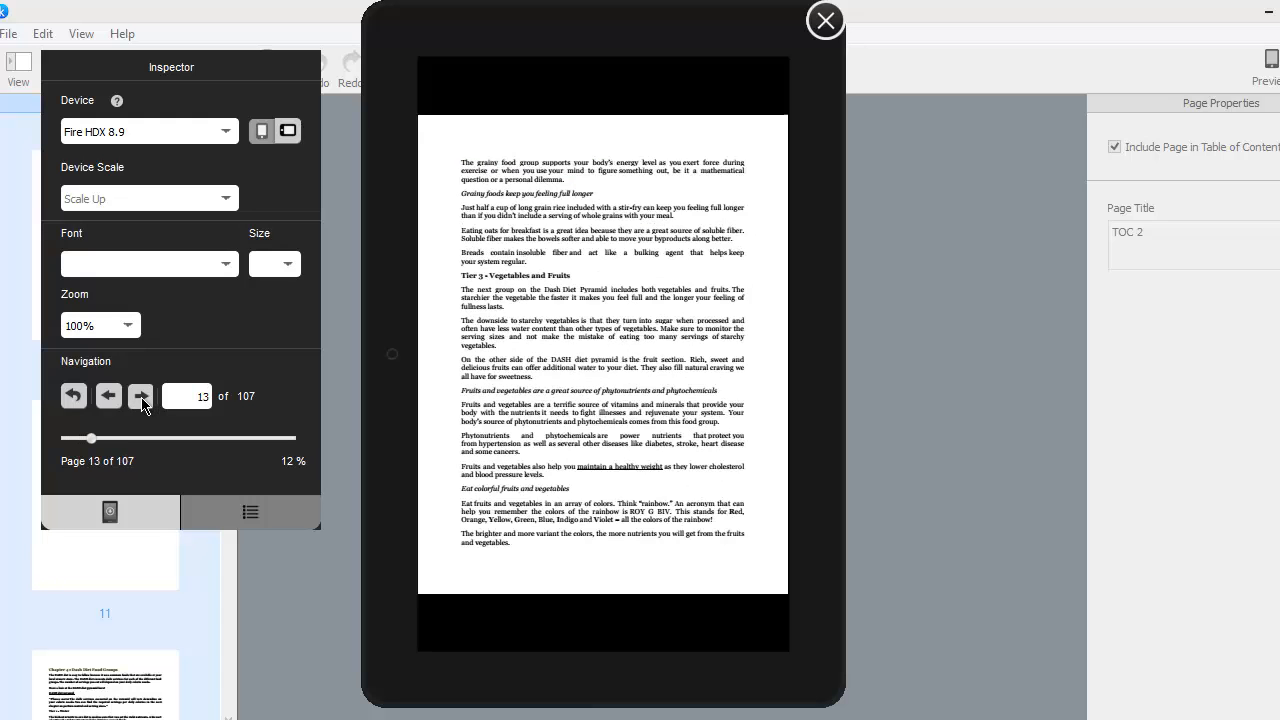
left_click(142, 397)
left_click(142, 397)
left_click(142, 397)
left_click(142, 397)
left_click(142, 397)
left_click(142, 397)
left_click(142, 397)
left_click(142, 397)
left_click(142, 397)
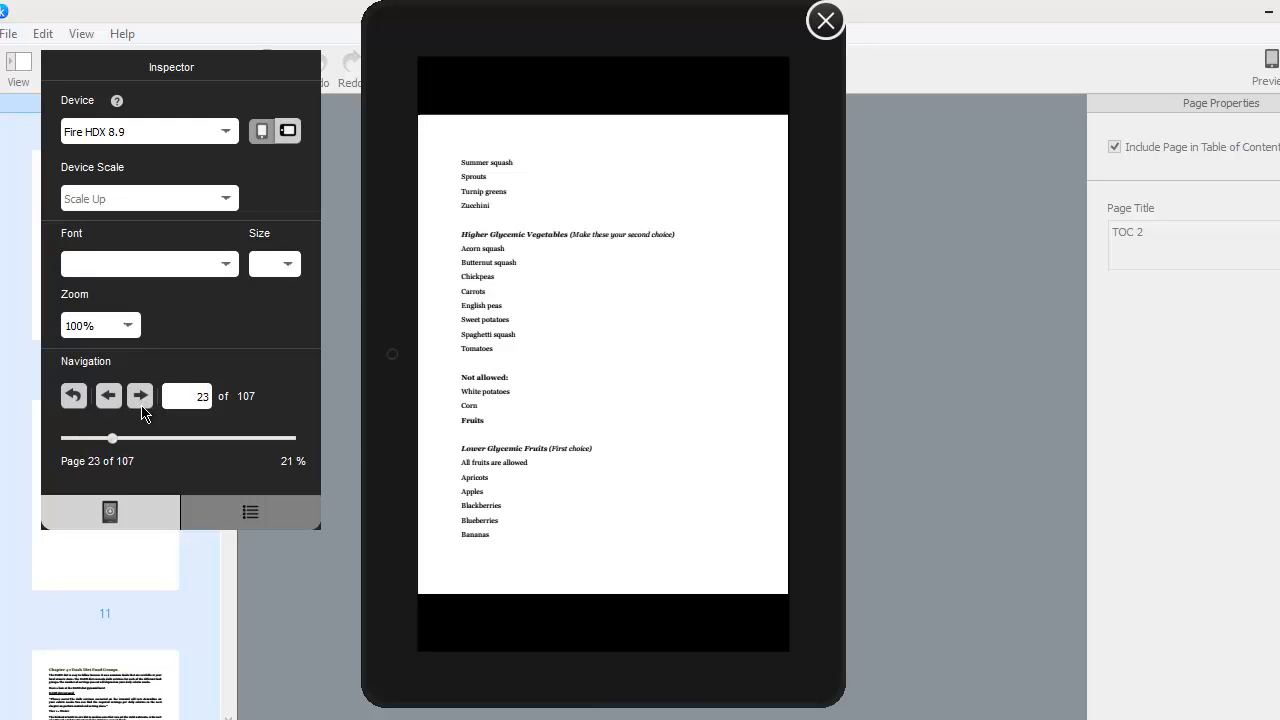
left_click(142, 397)
left_click(142, 397)
left_click(142, 400)
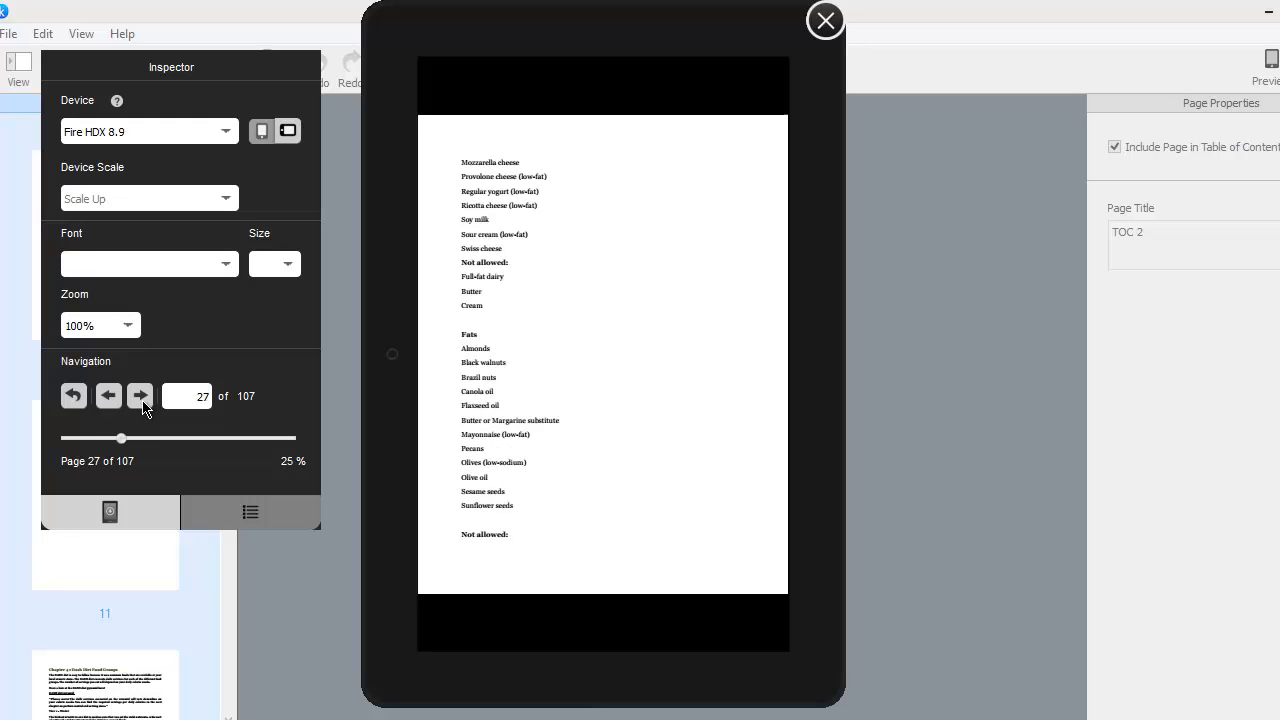
left_click(142, 400)
left_click(142, 400)
left_click(142, 397)
left_click(142, 397)
left_click(142, 397)
left_click(142, 397)
left_click(142, 397)
left_click(142, 397)
left_click(142, 397)
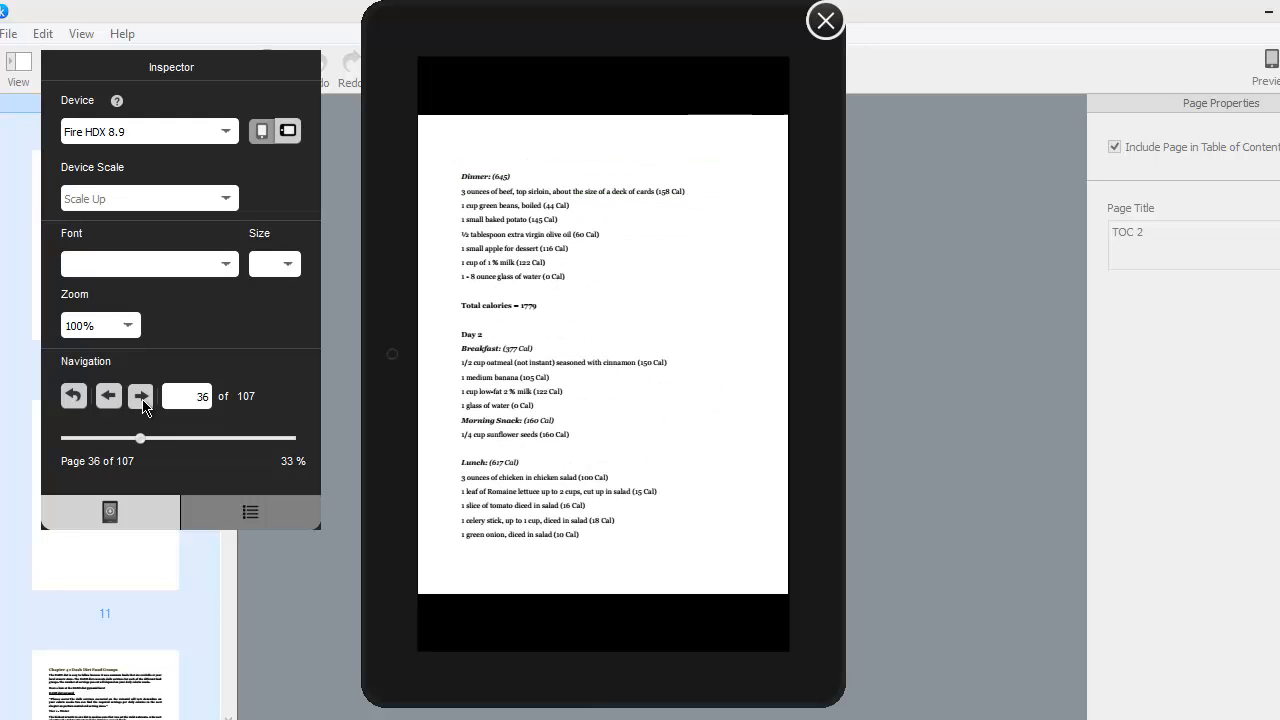
left_click(142, 397)
left_click(142, 398)
left_click(142, 398)
left_click(142, 398)
left_click(142, 398)
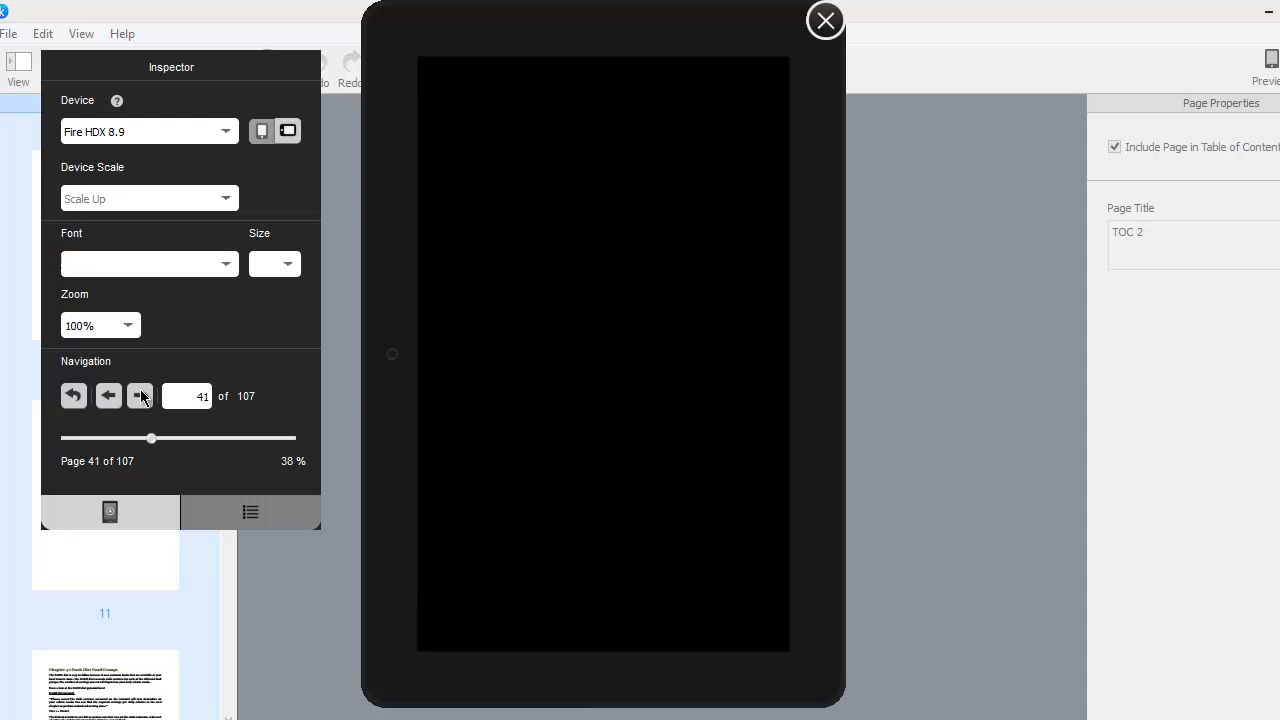
left_click(142, 398)
left_click(142, 398)
left_click(142, 398)
left_click(142, 398)
left_click(142, 398)
left_click(142, 398)
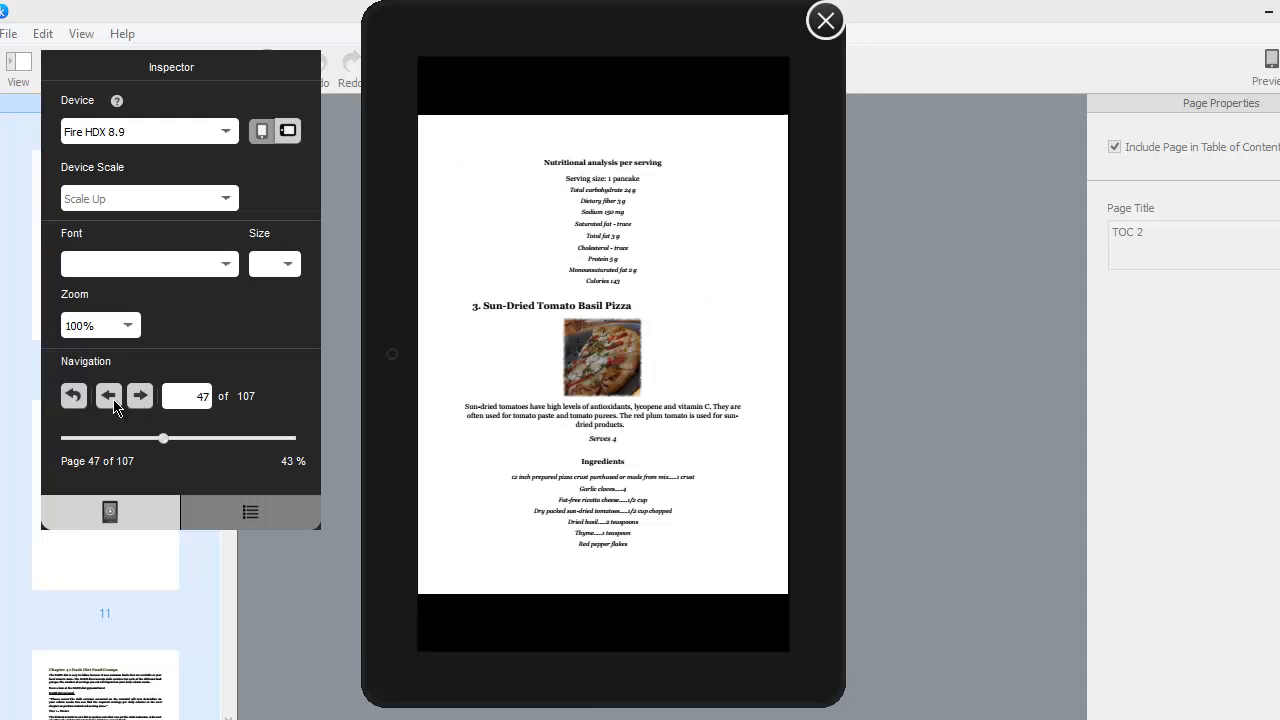
left_click(112, 402)
left_click(112, 402)
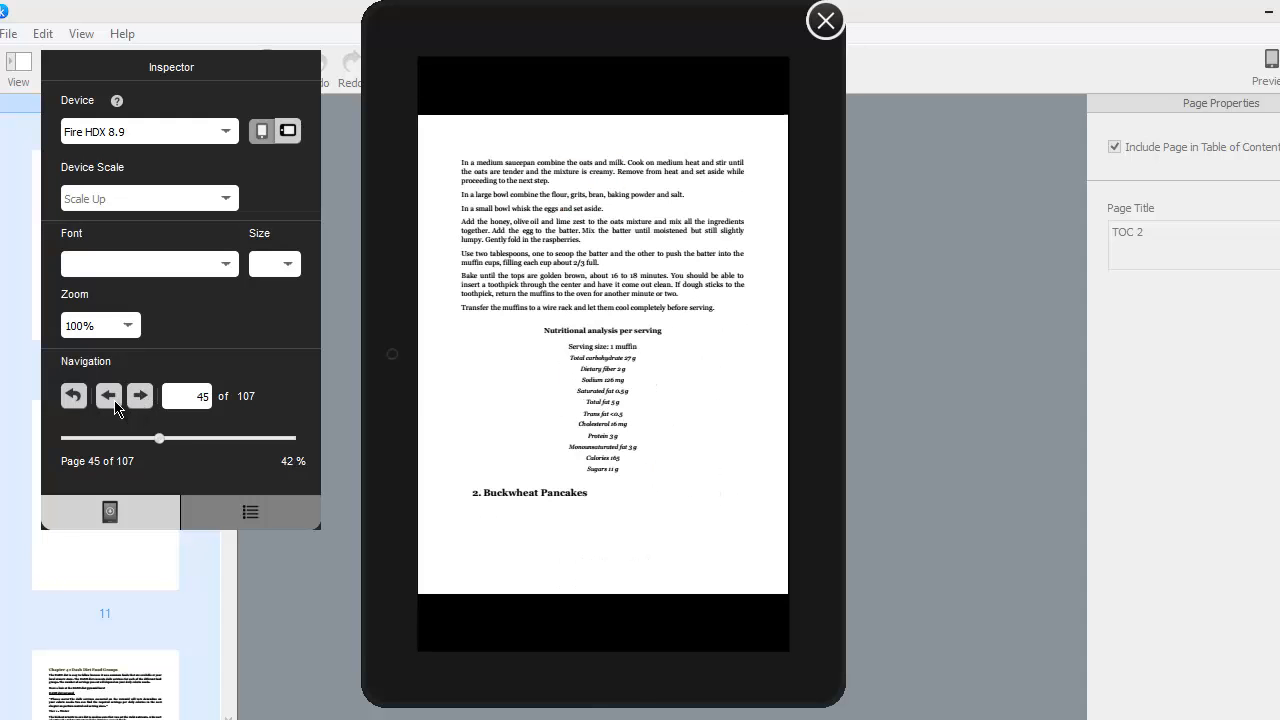
left_click(142, 398)
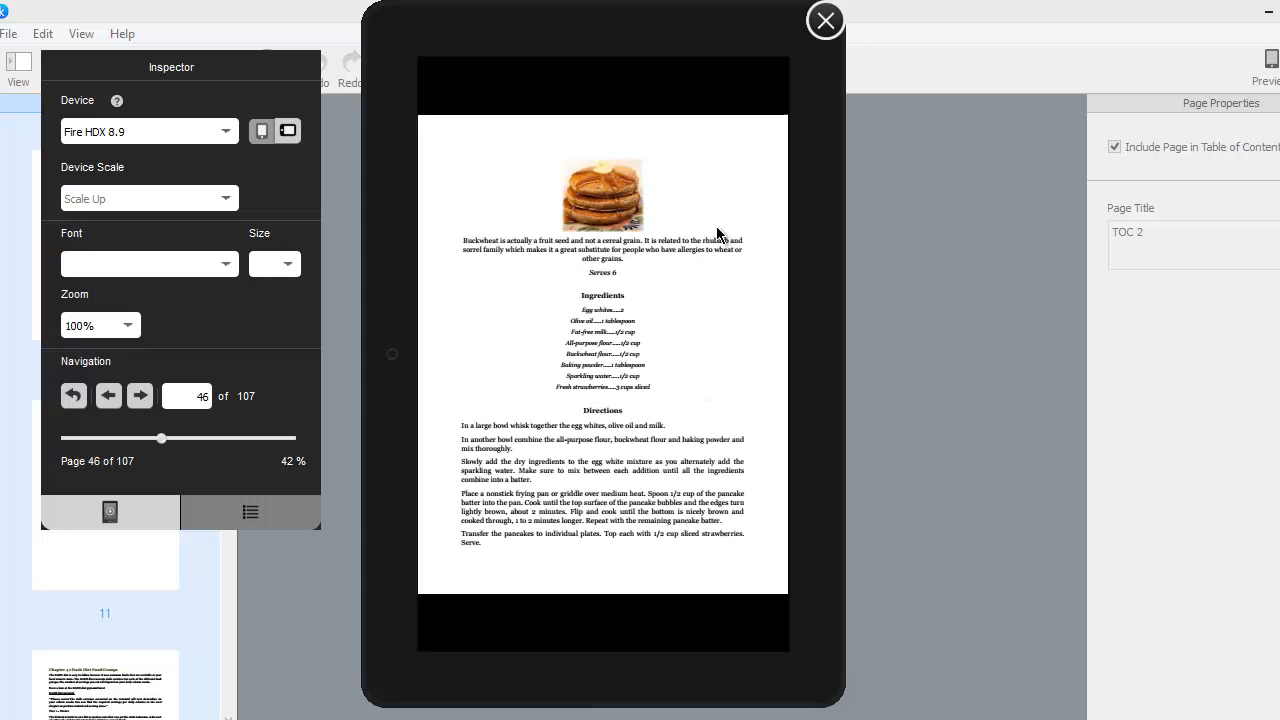
left_click(108, 397)
left_click(108, 397)
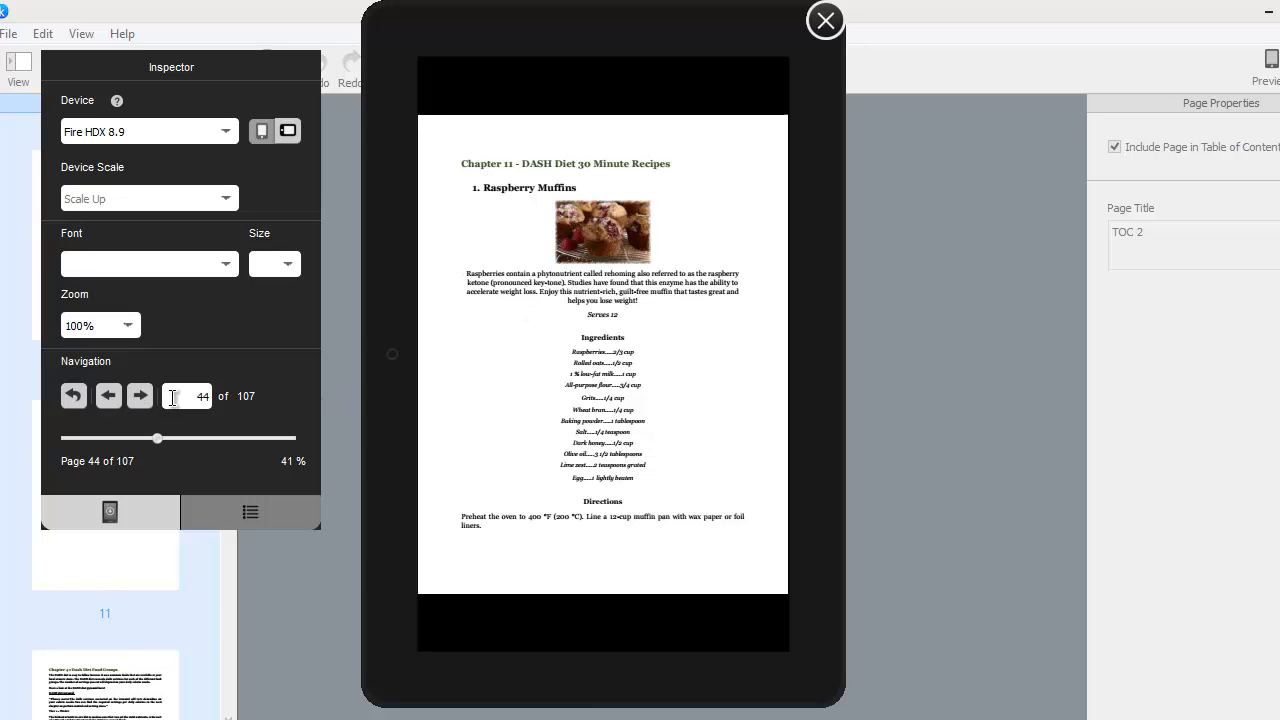
left_click(141, 398)
left_click(141, 398)
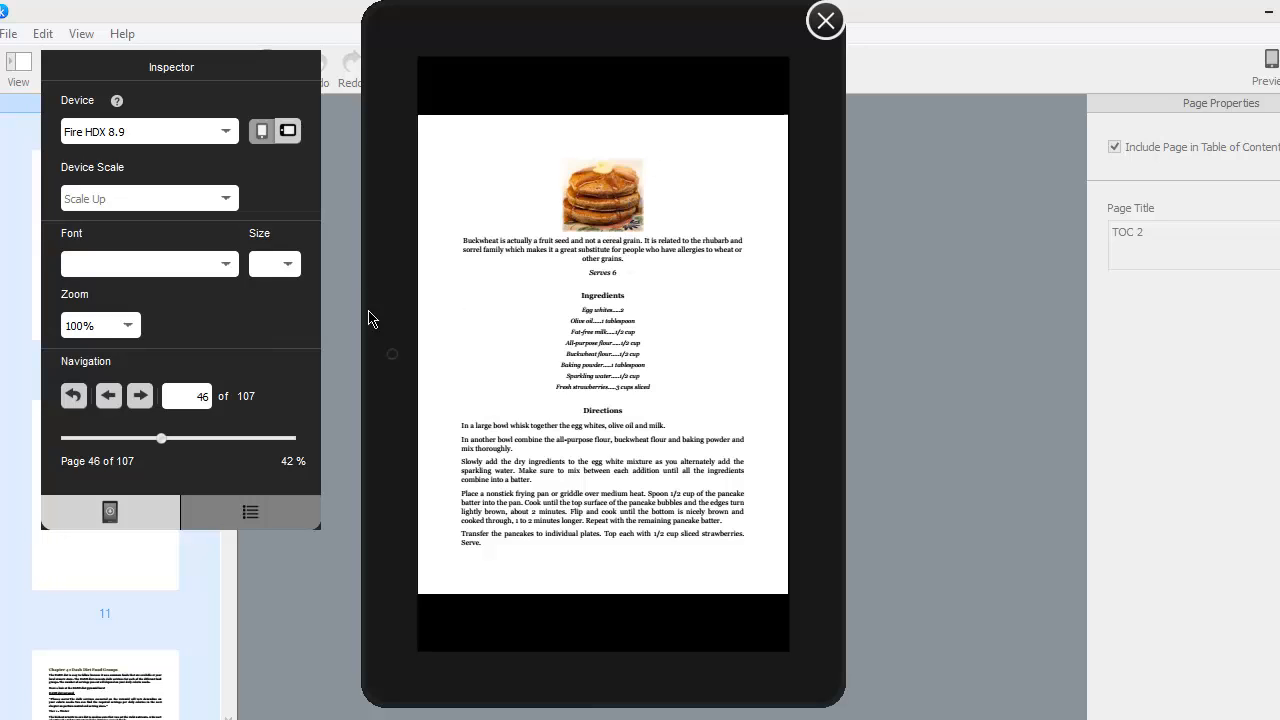
left_click(141, 399)
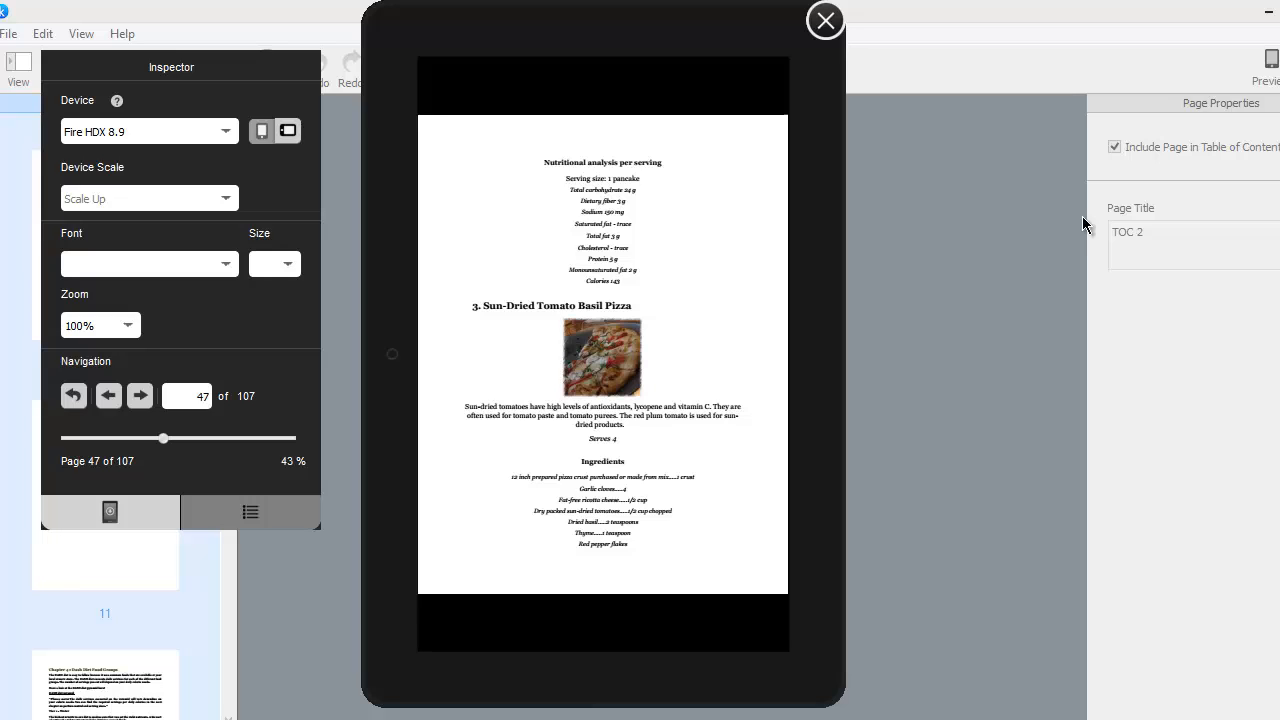
left_click(214, 439)
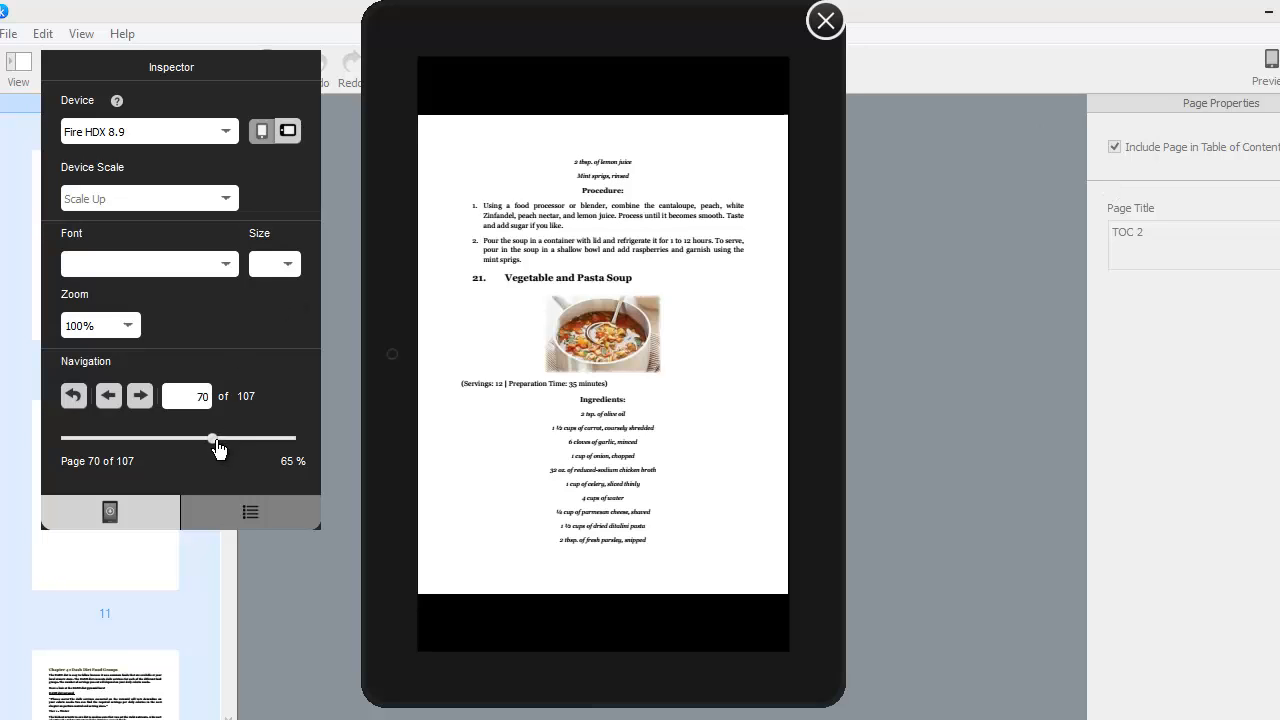
left_click(240, 441)
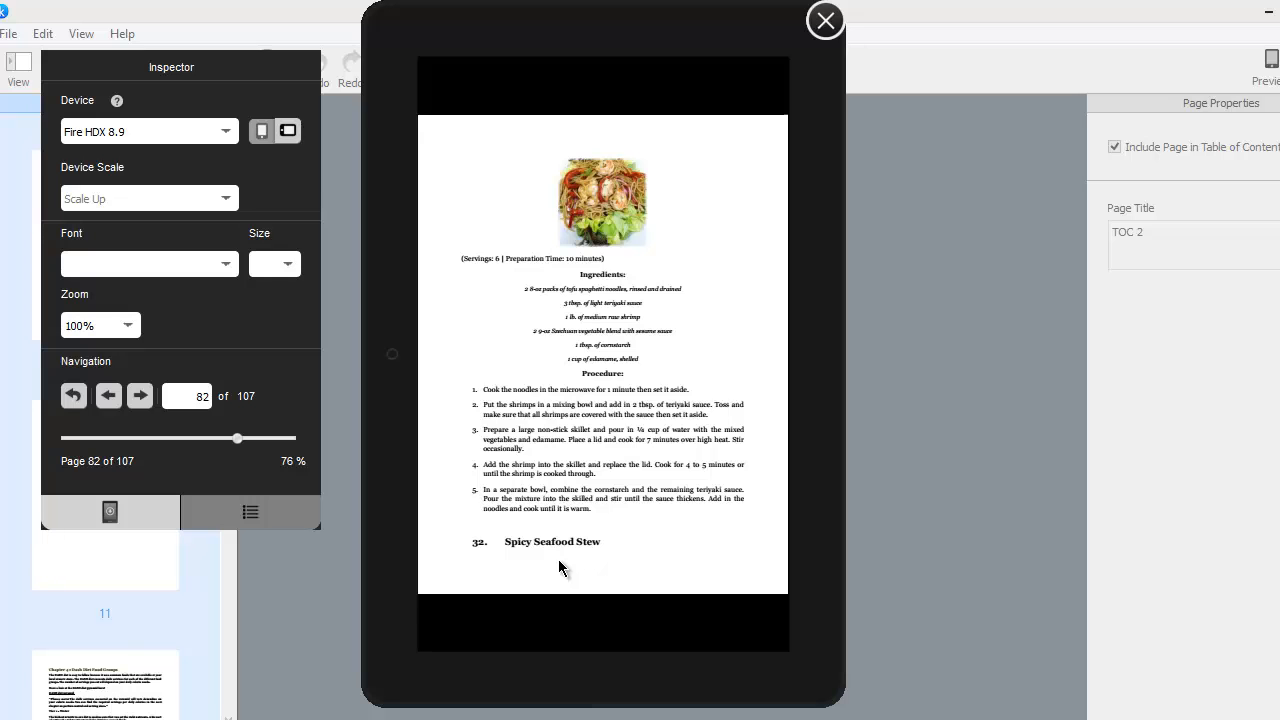
left_click(826, 22)
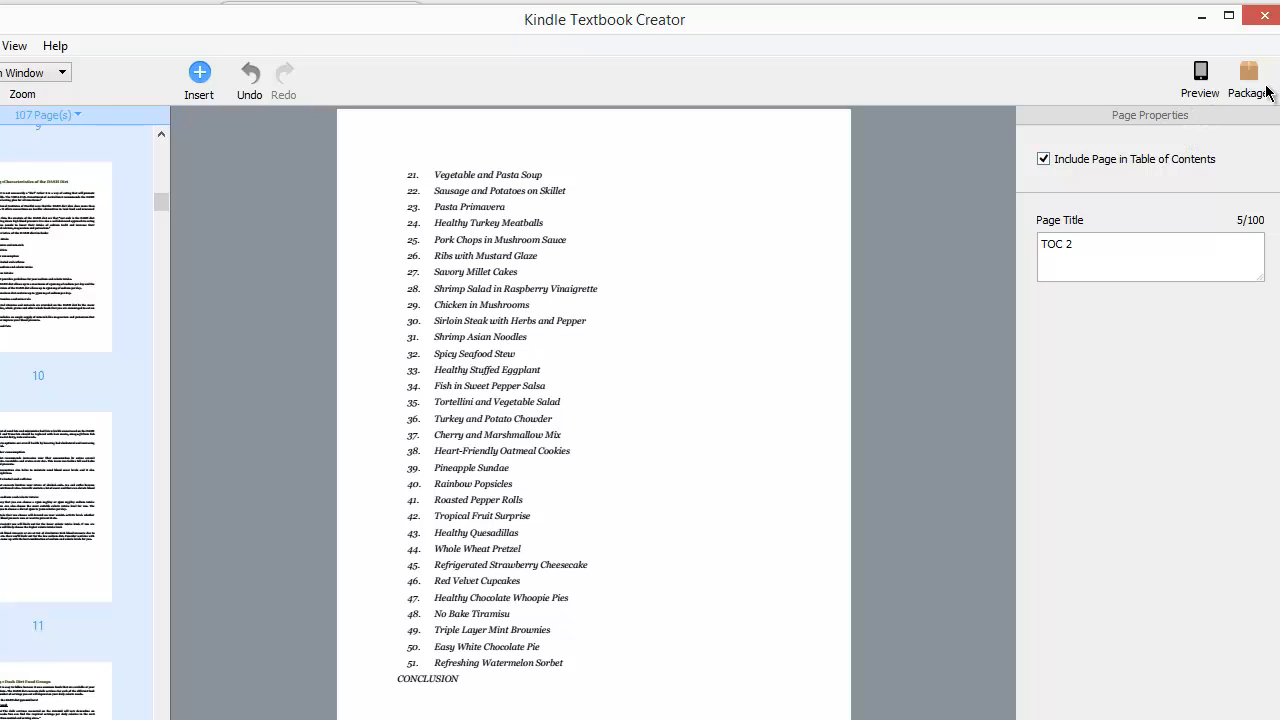
- Package the book, saving the project as project diet and the package as diet kindle KPF.kpf in the Dash Diet MOBI folder
left_click(1252, 88)
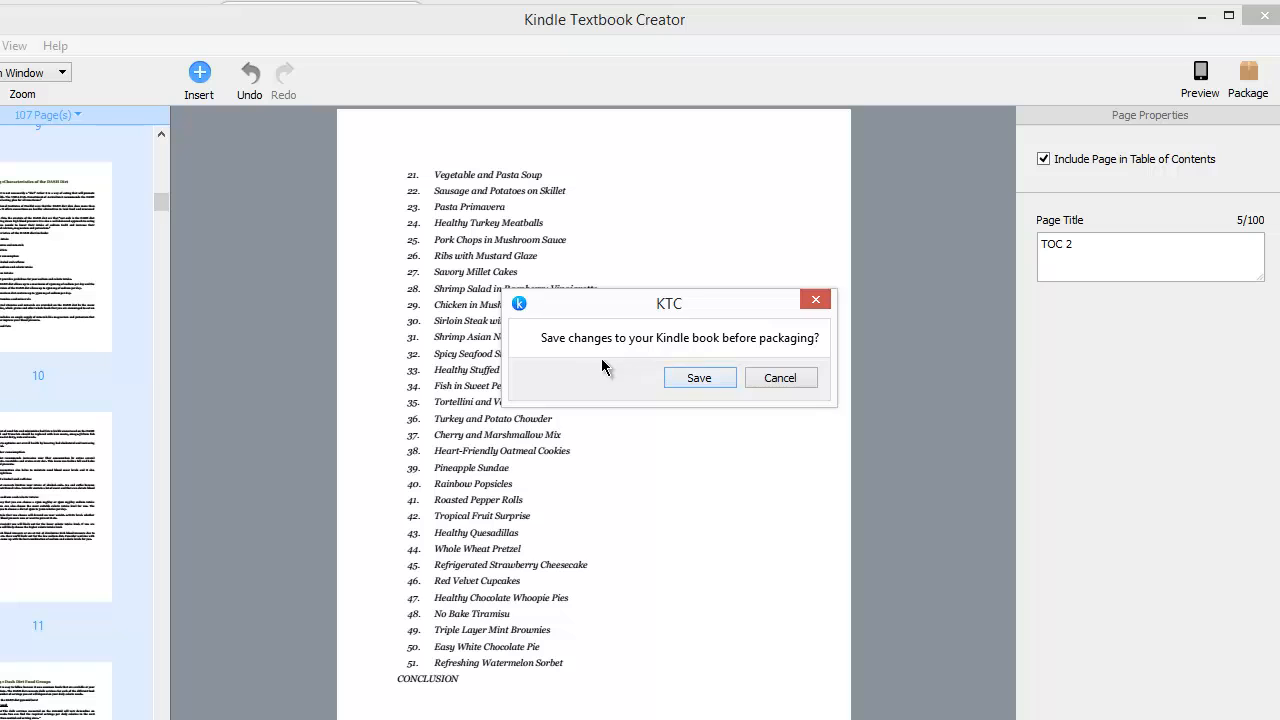
left_click(712, 376)
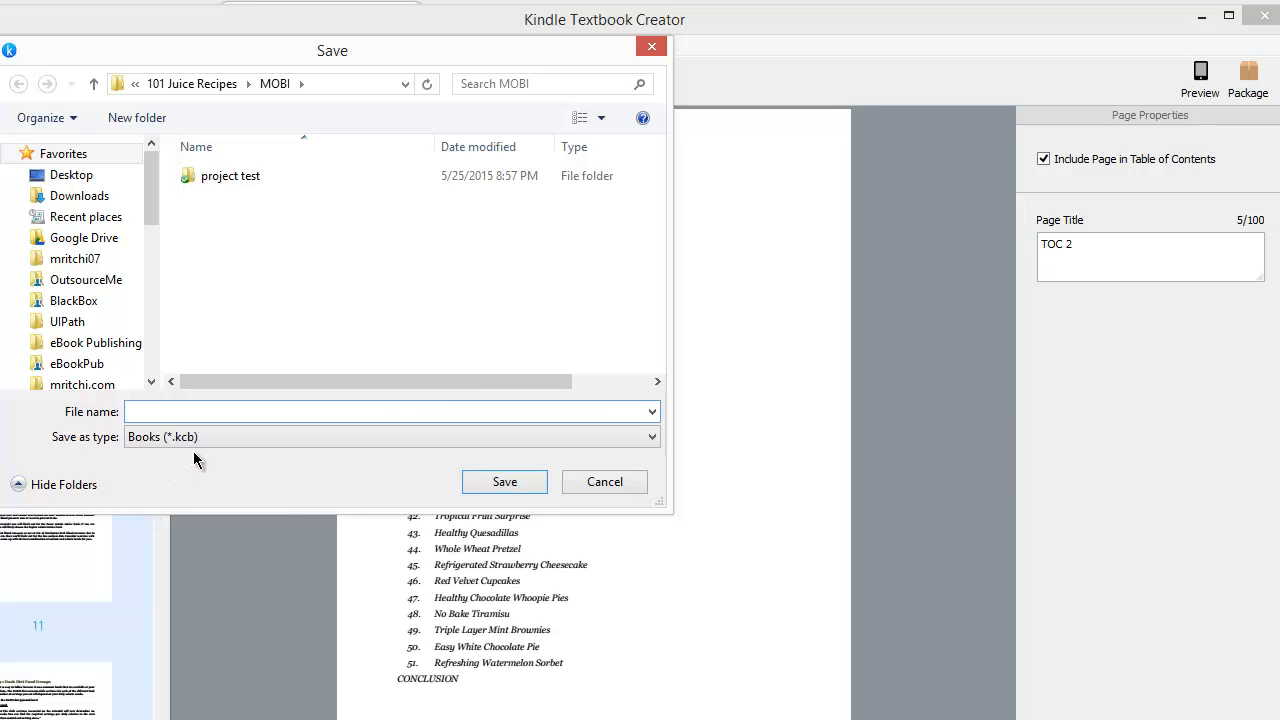
type("projec")
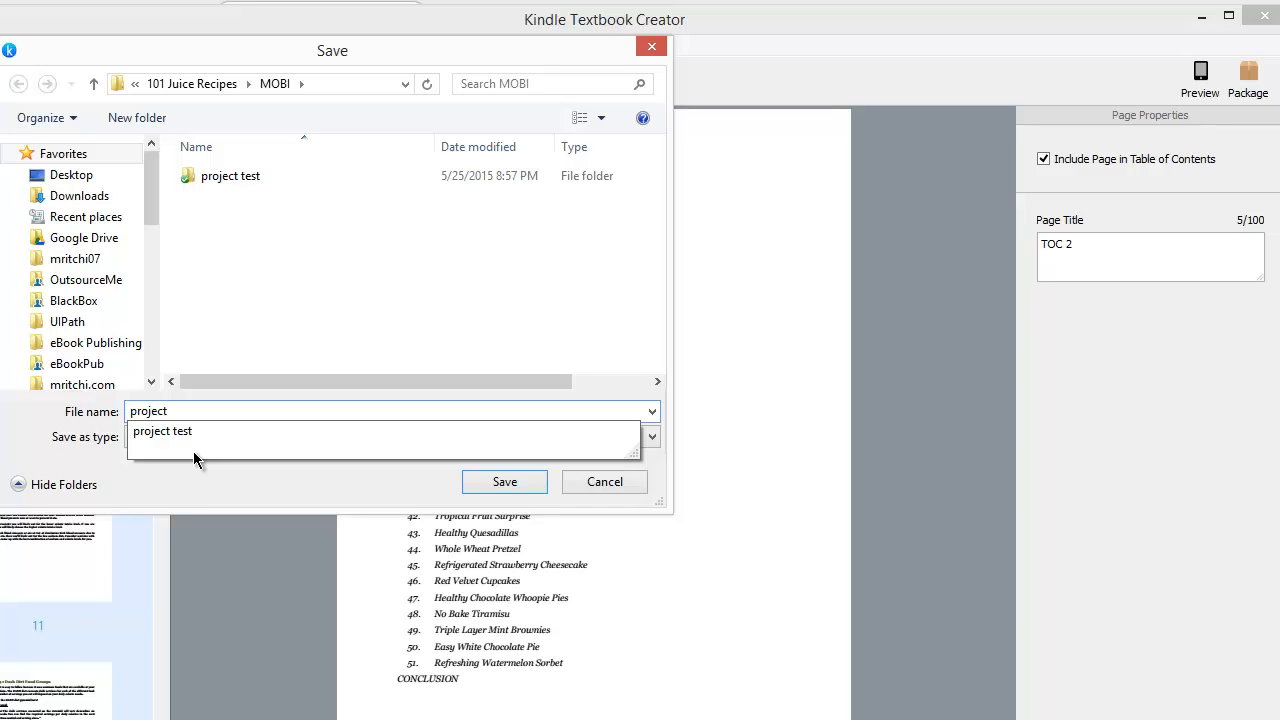
type("t diet")
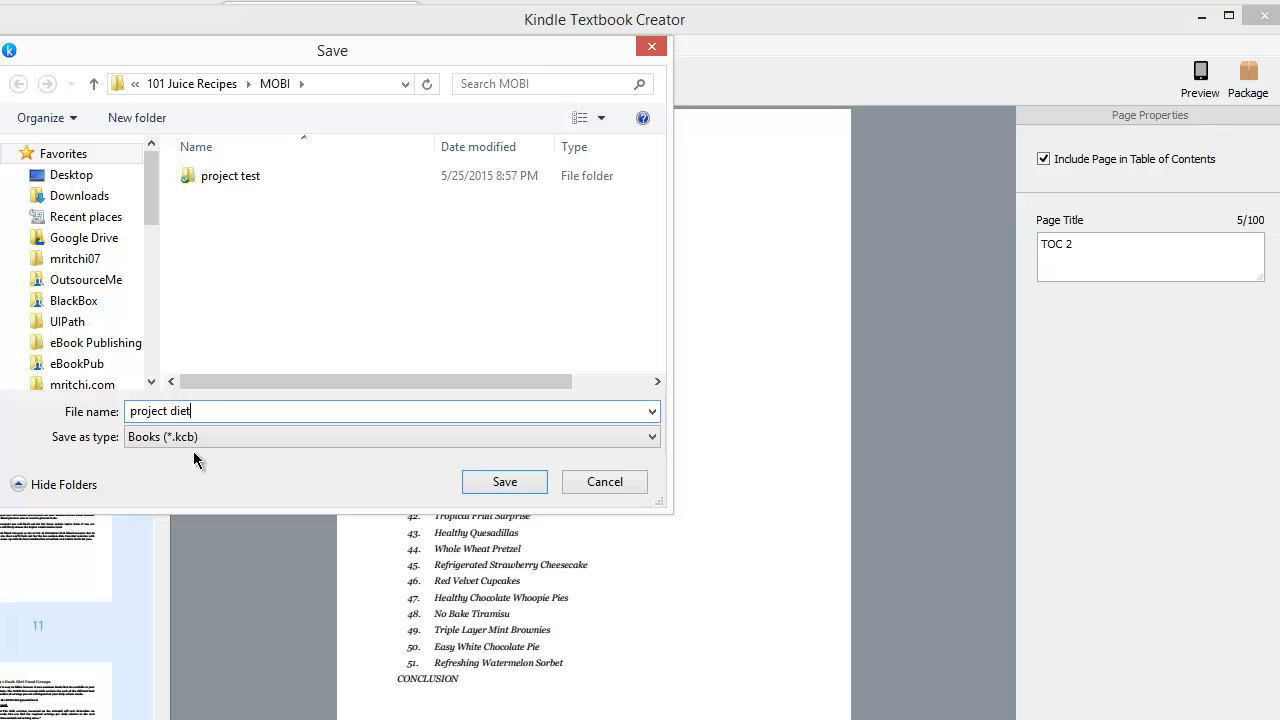
left_click(504, 481)
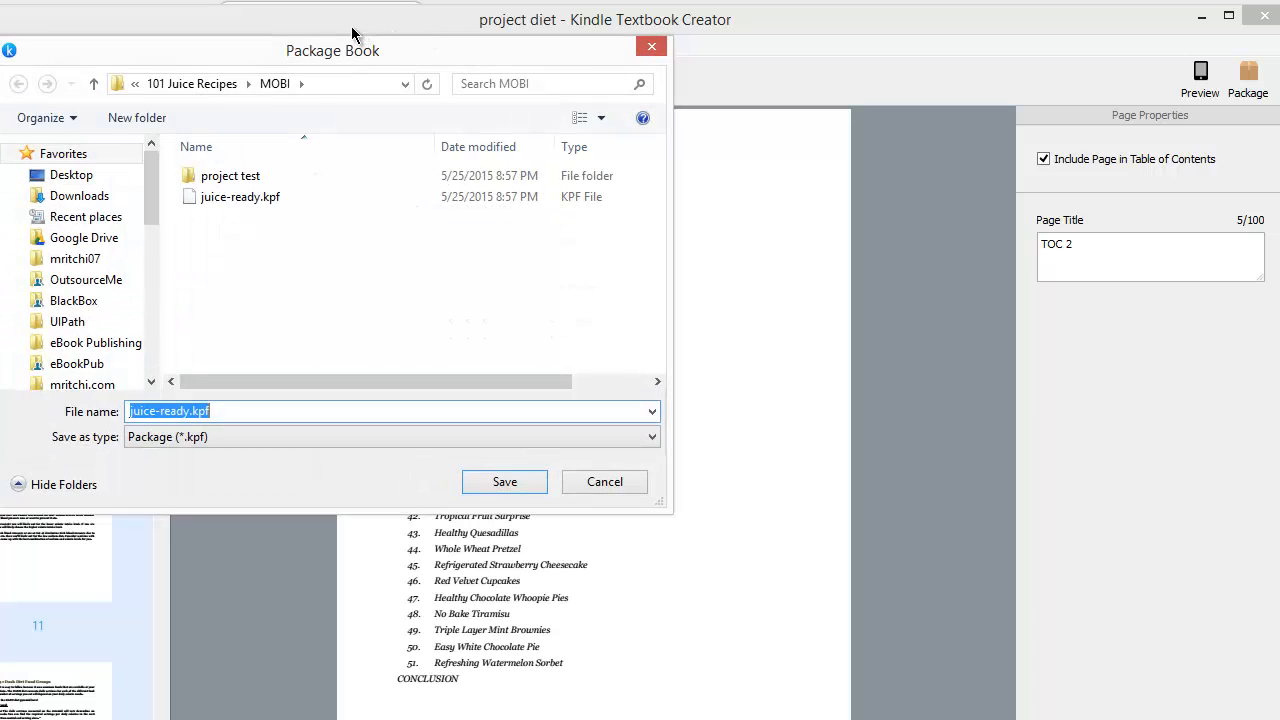
left_click_drag(364, 42, 704, 87)
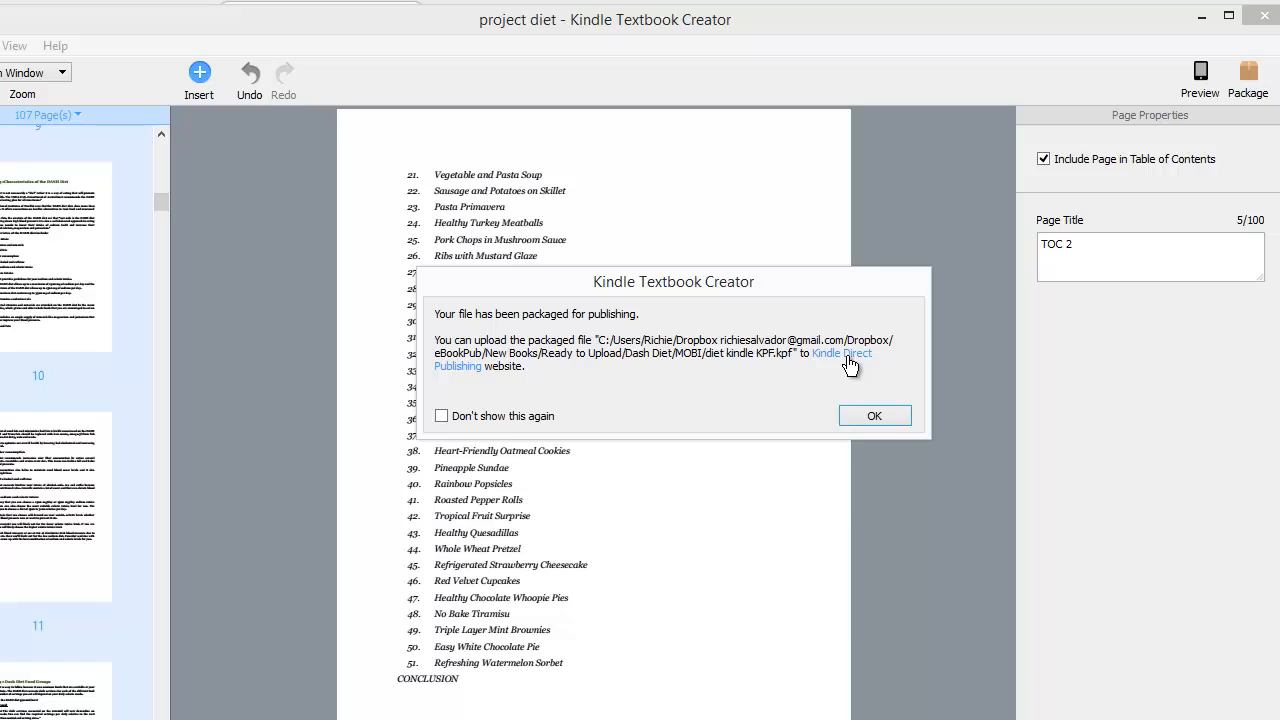
left_click(877, 420)
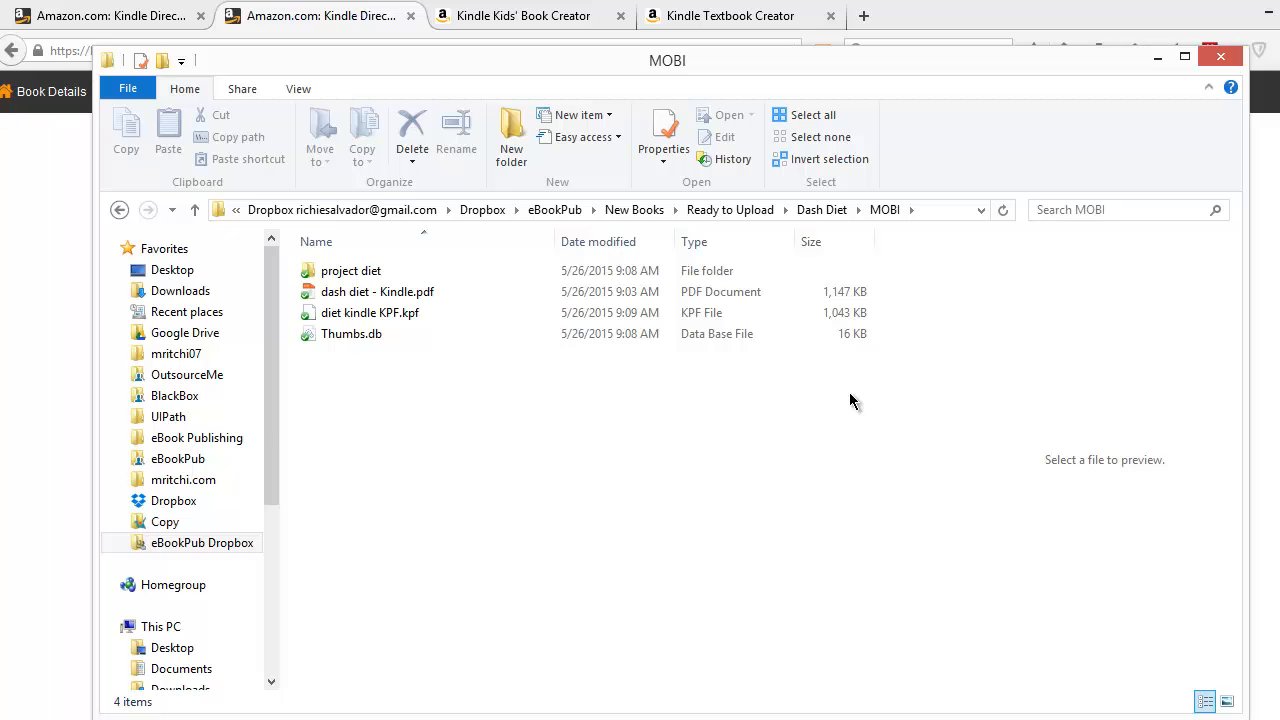
- Examine the saved project diet folder, its resources and the packaged KPF file in the MOBI folder
left_click(426, 318)
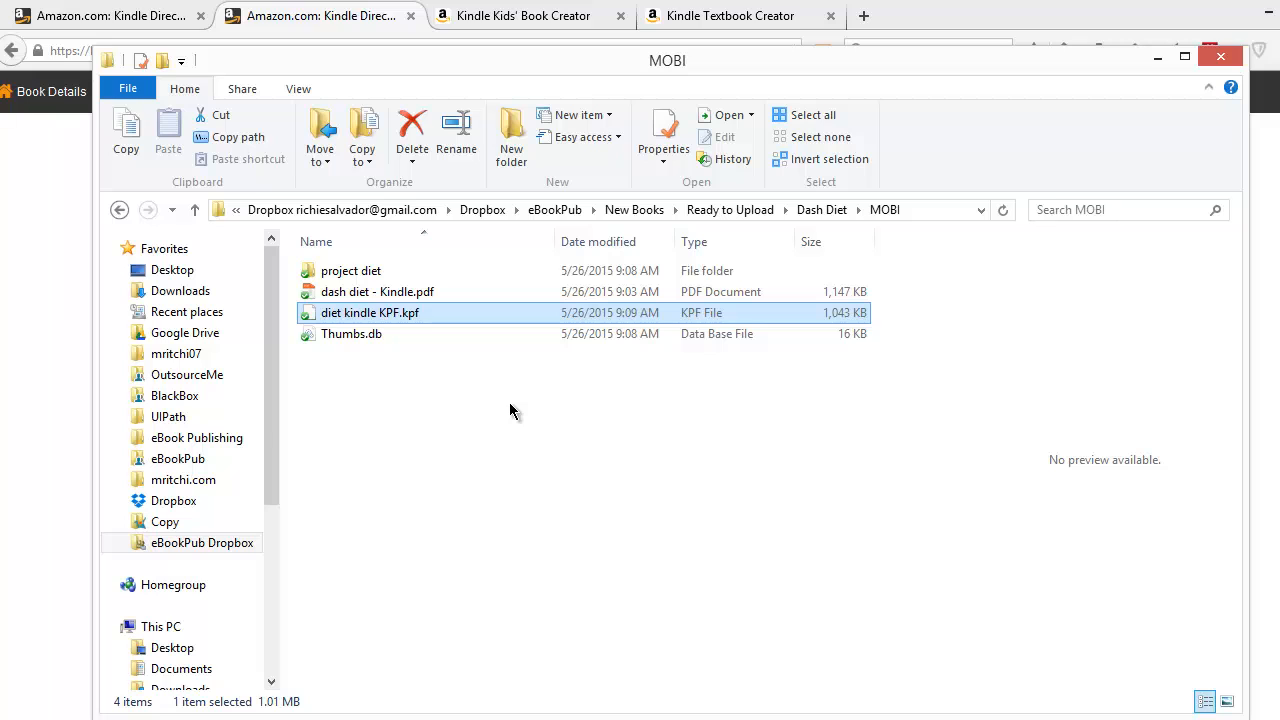
double_click(379, 278)
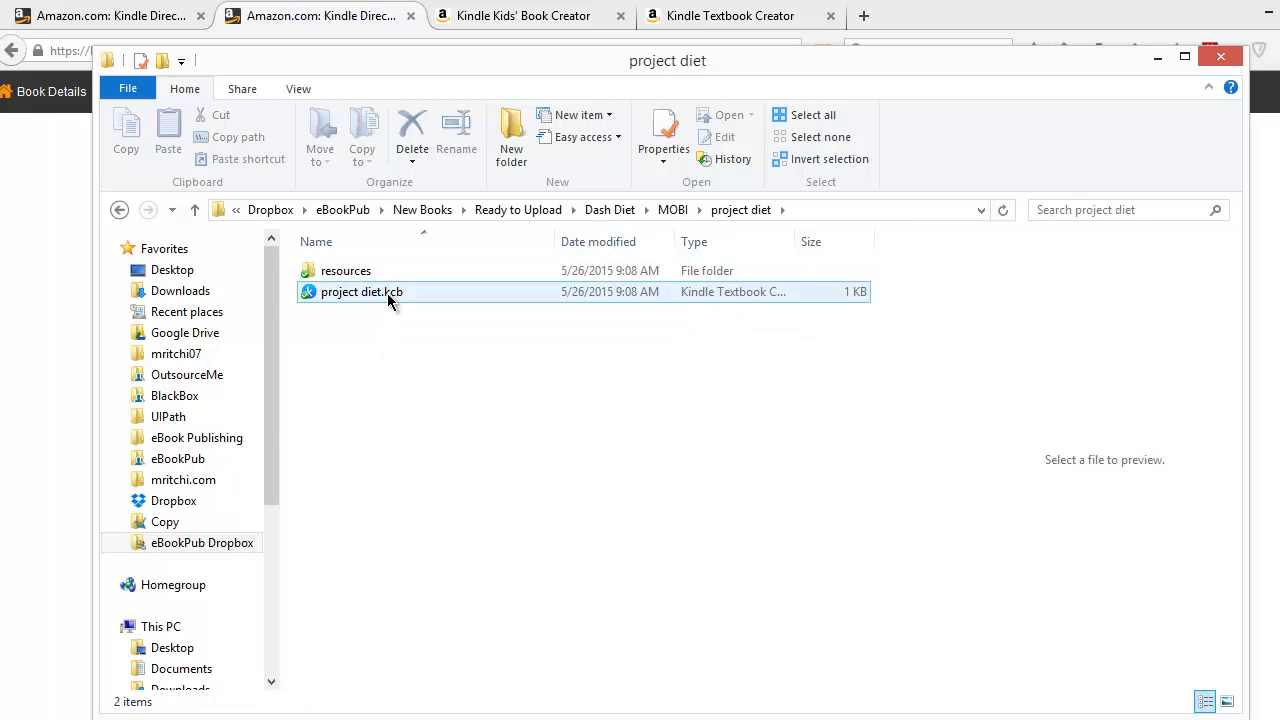
left_click(397, 270)
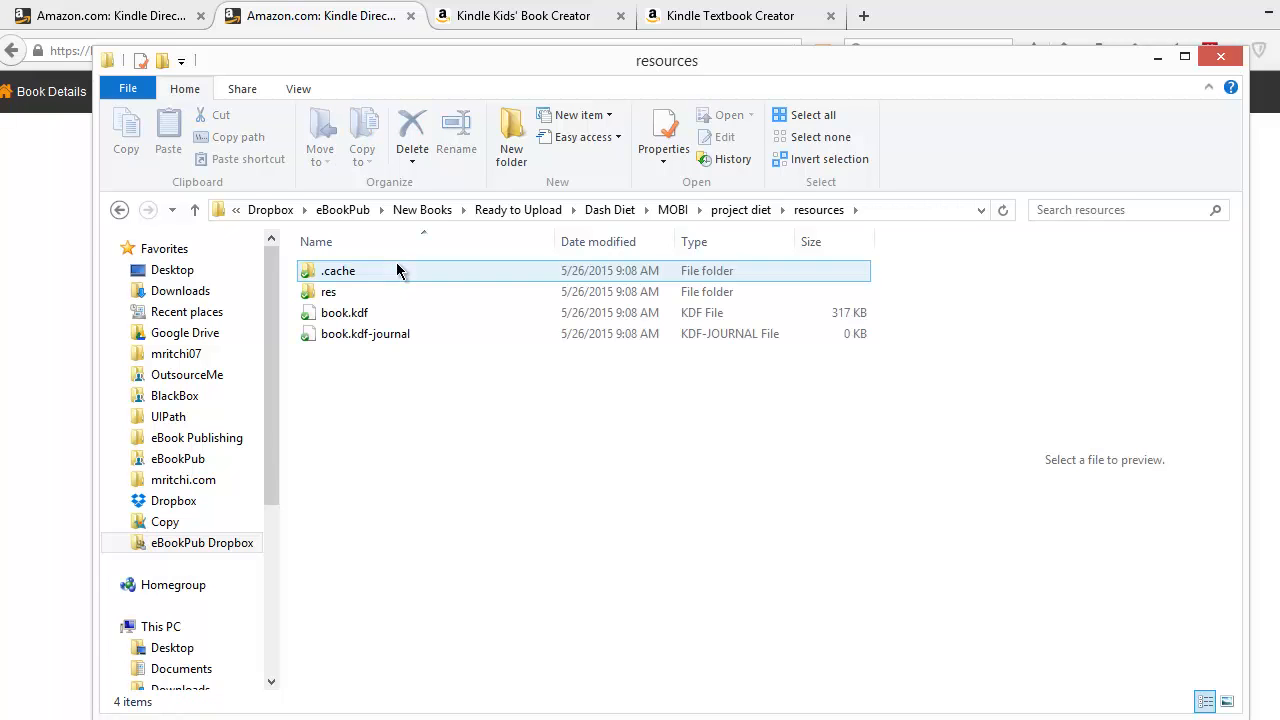
left_click(195, 209)
left_click(195, 209)
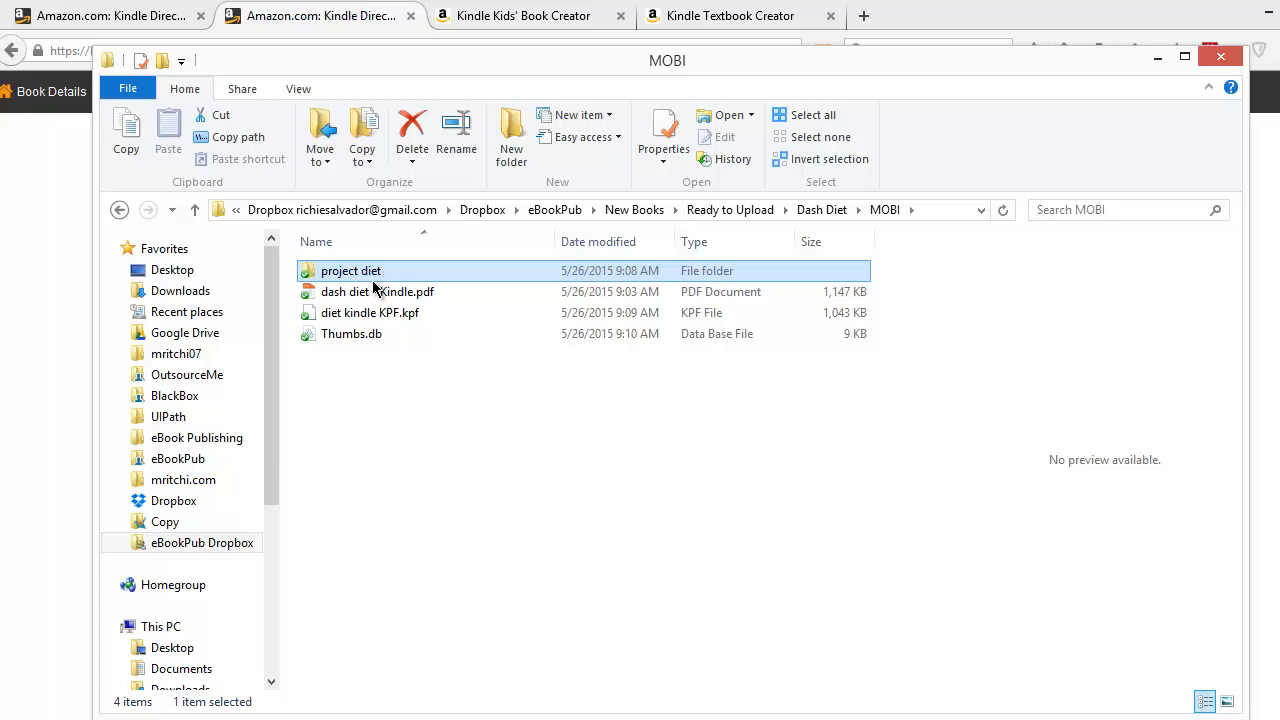
double_click(349, 273)
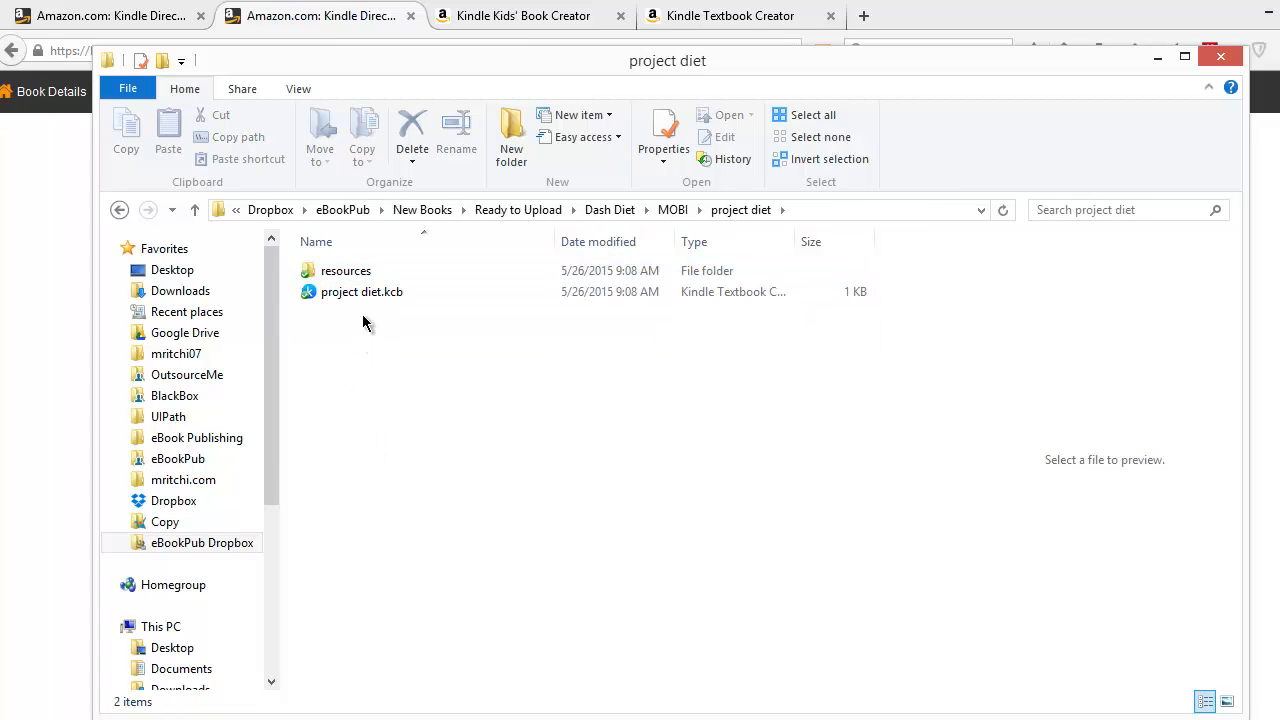
left_click(378, 294)
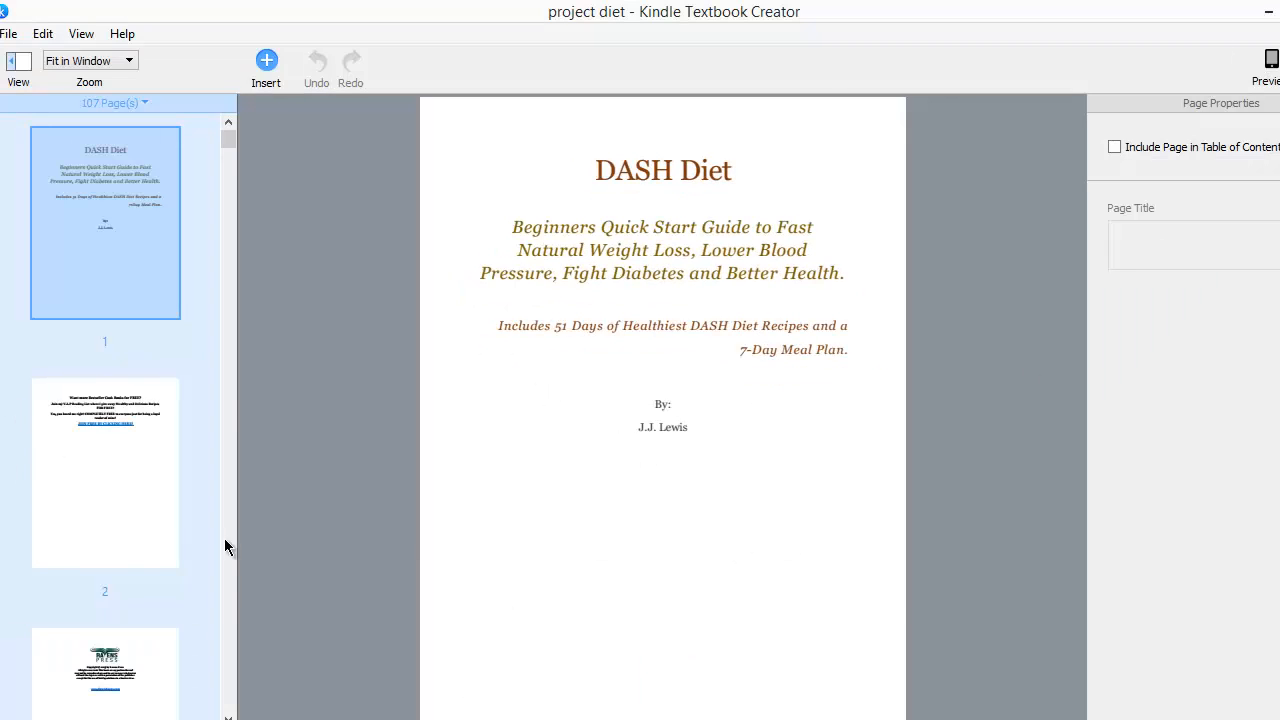
left_click(1269, 12)
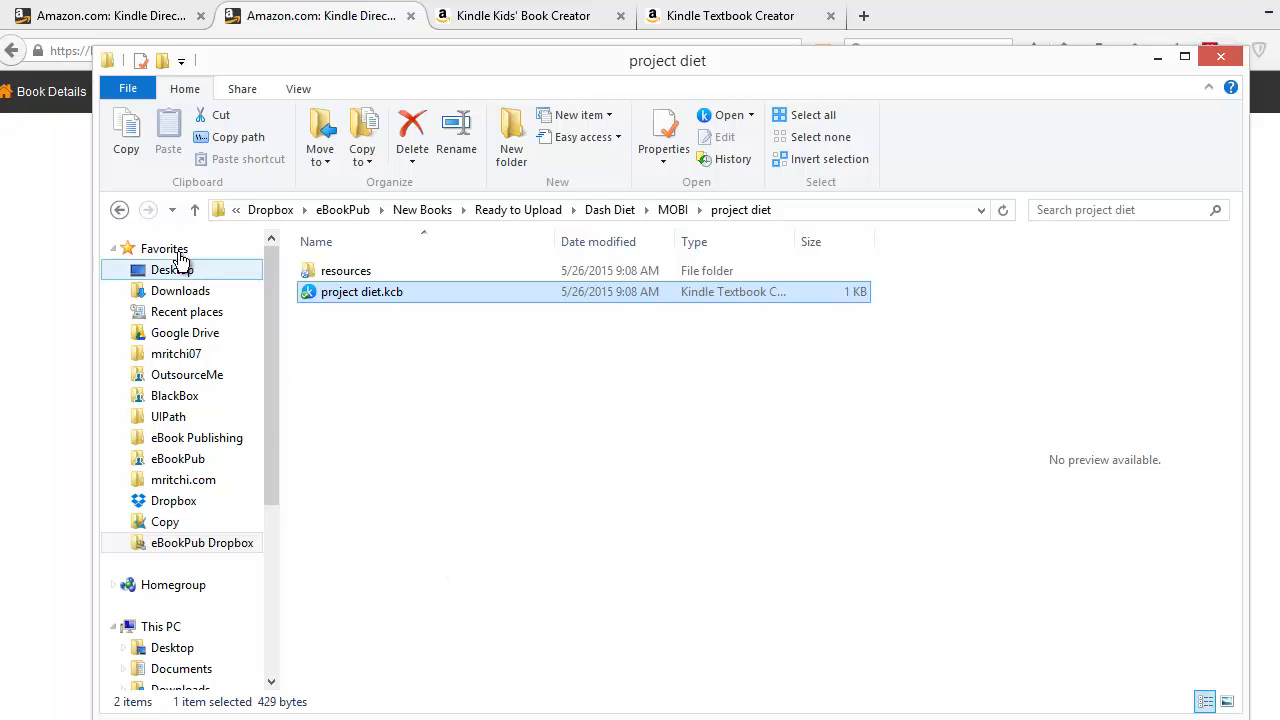
left_click(194, 209)
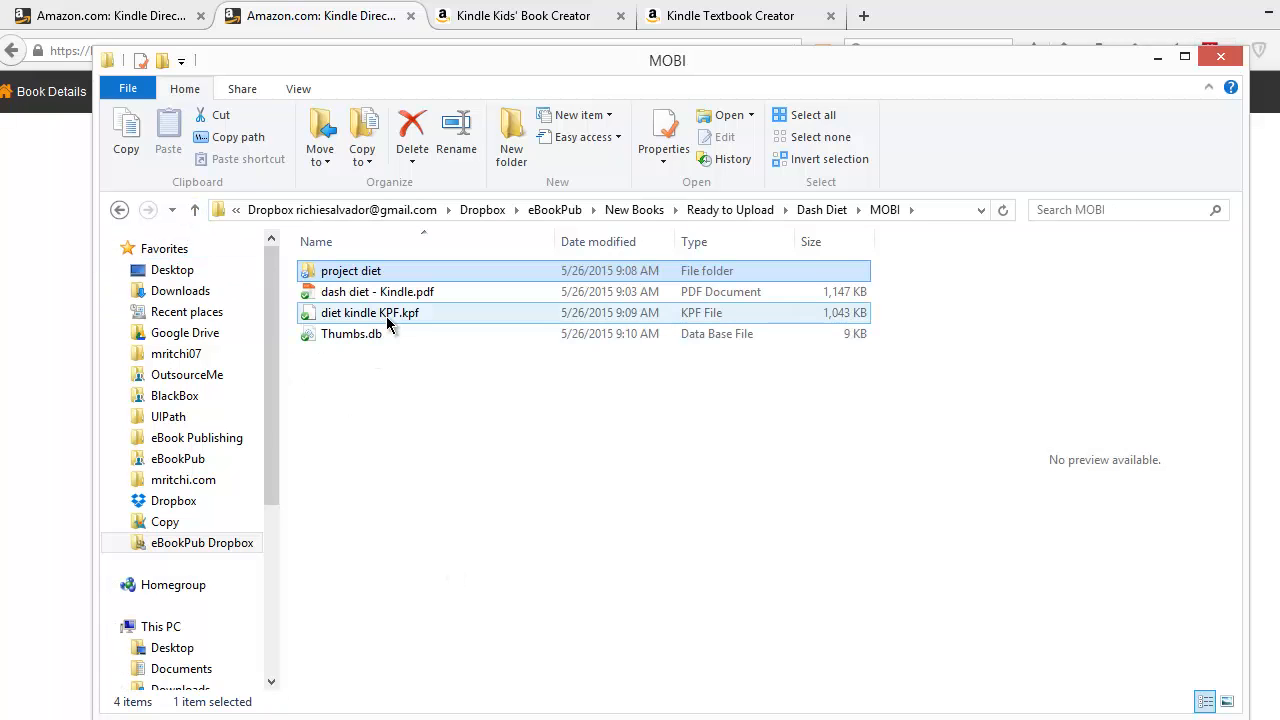
left_click(402, 316)
left_click(413, 292)
left_click(418, 316)
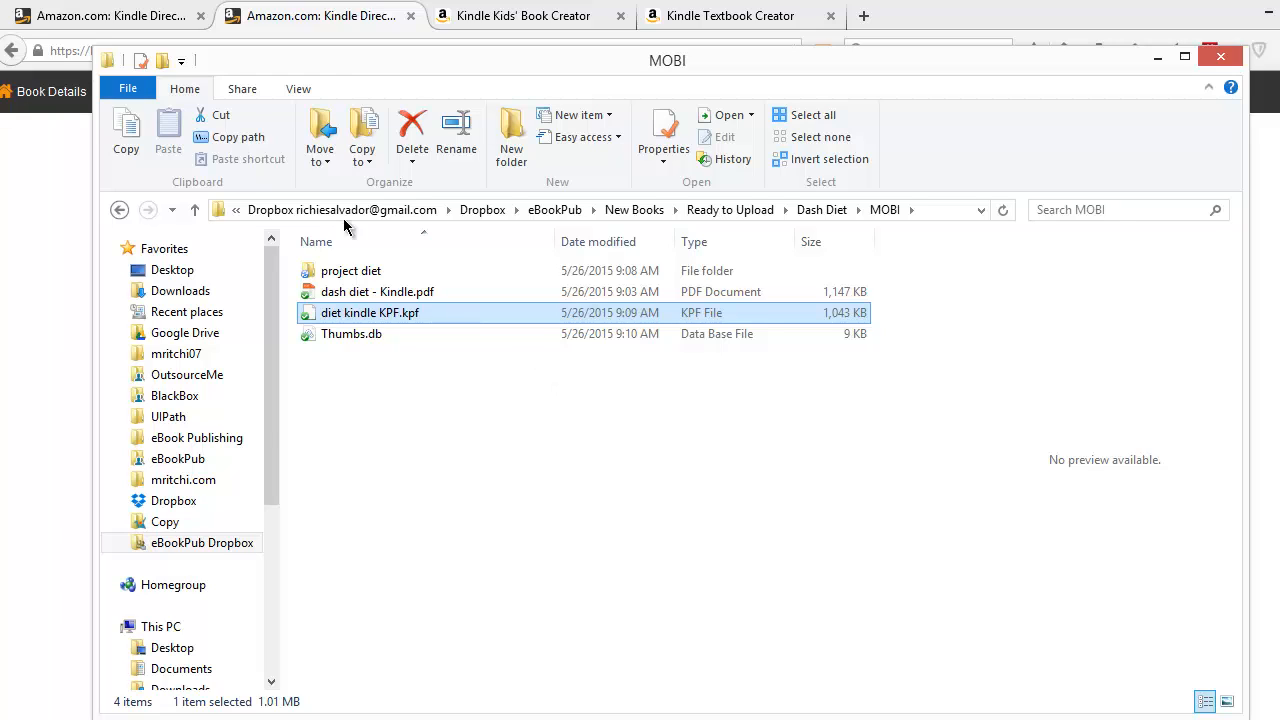
- Upload diet kindle KPF.kpf from the Dash Diet MOBI folder as the book content file on the KDP title setup page
left_click(290, 14)
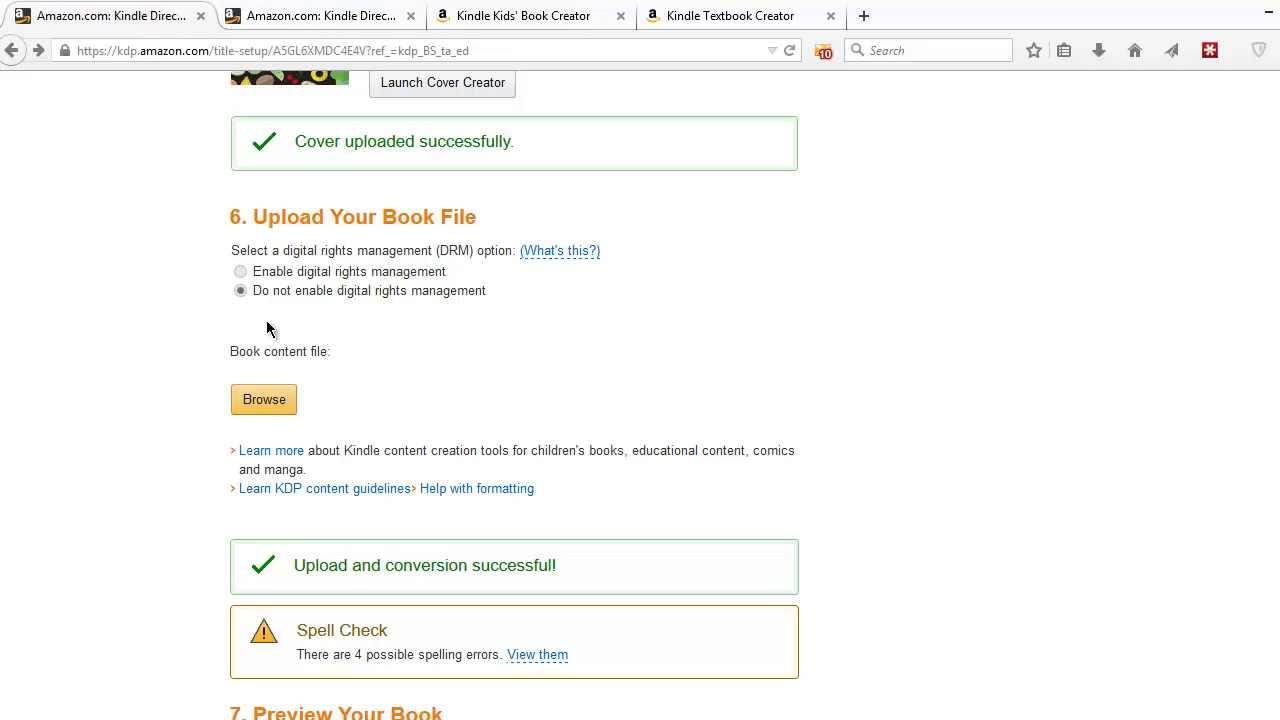
left_click(271, 412)
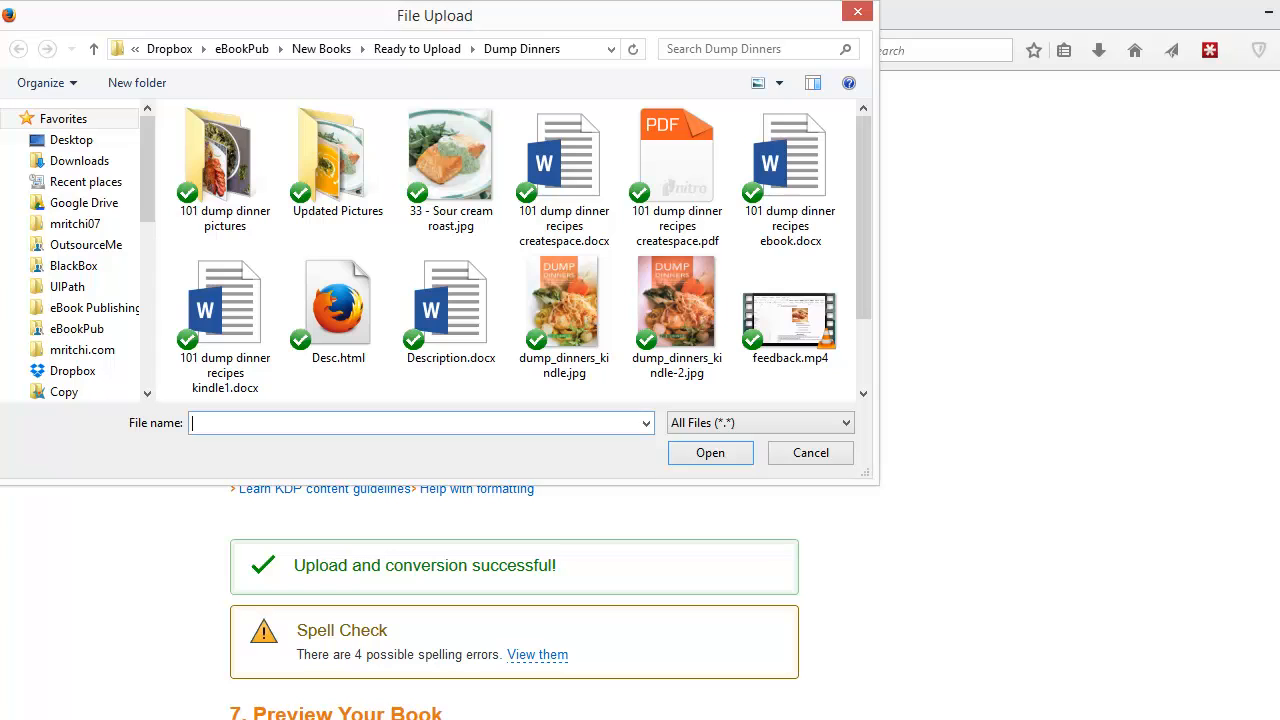
key("alt+Tab")
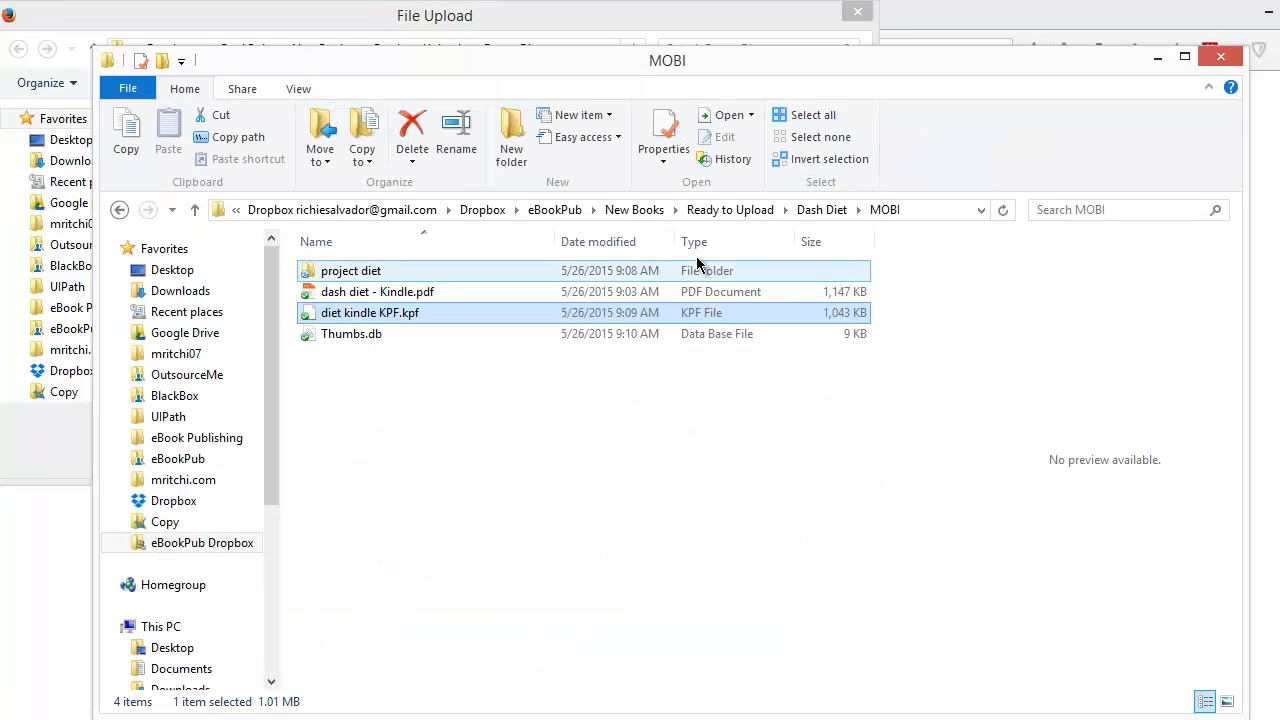
left_click(931, 210)
key("ctrl+c")
key("alt+Tab")
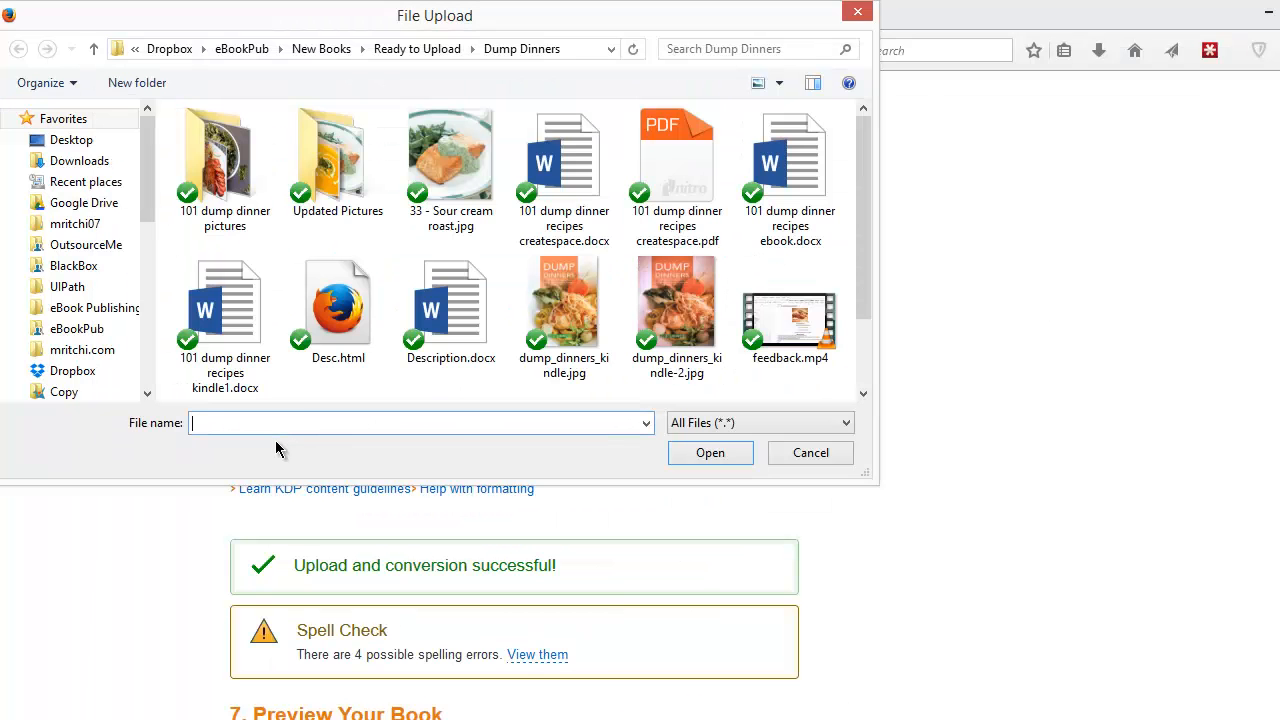
key("ctrl+v")
key("Return")
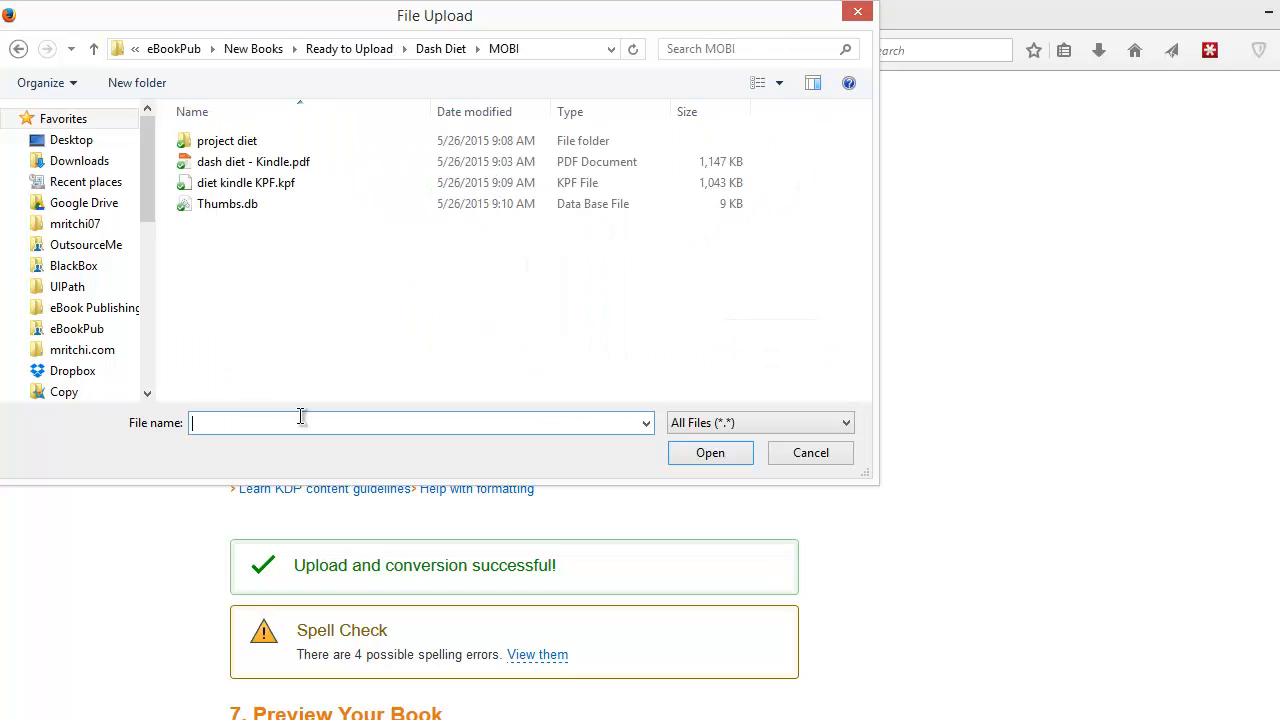
left_click(302, 184)
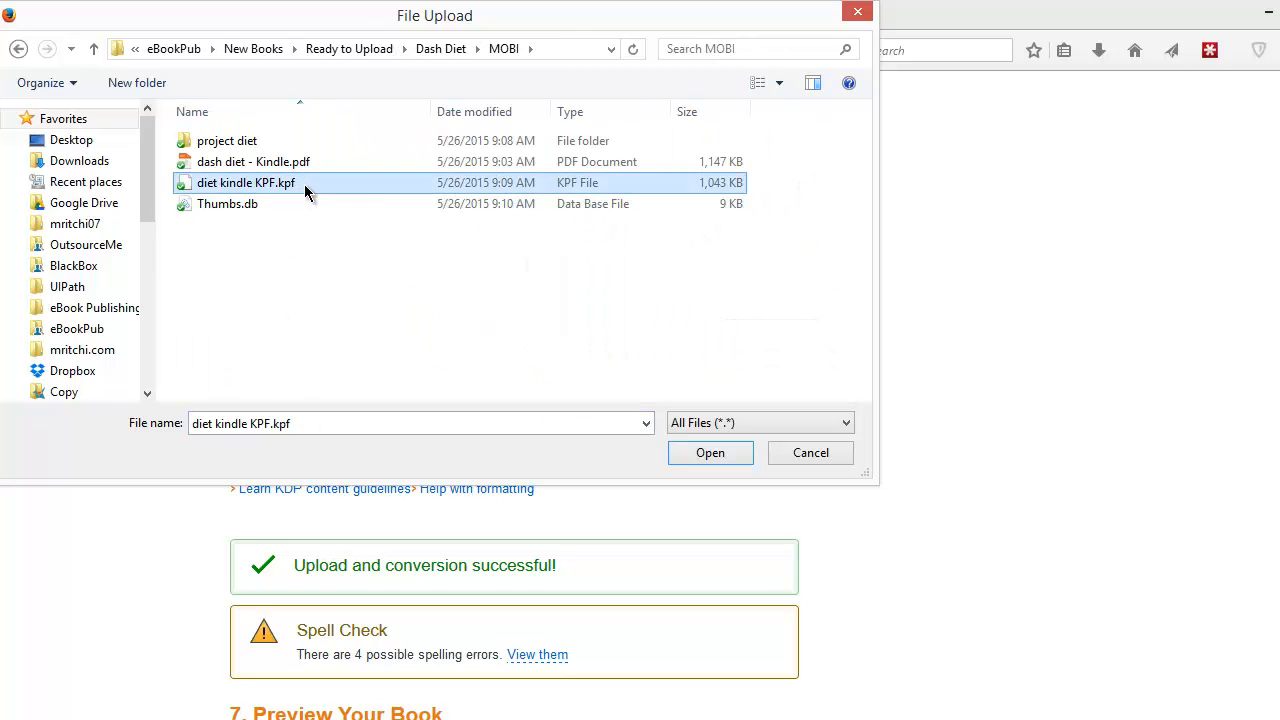
left_click(725, 455)
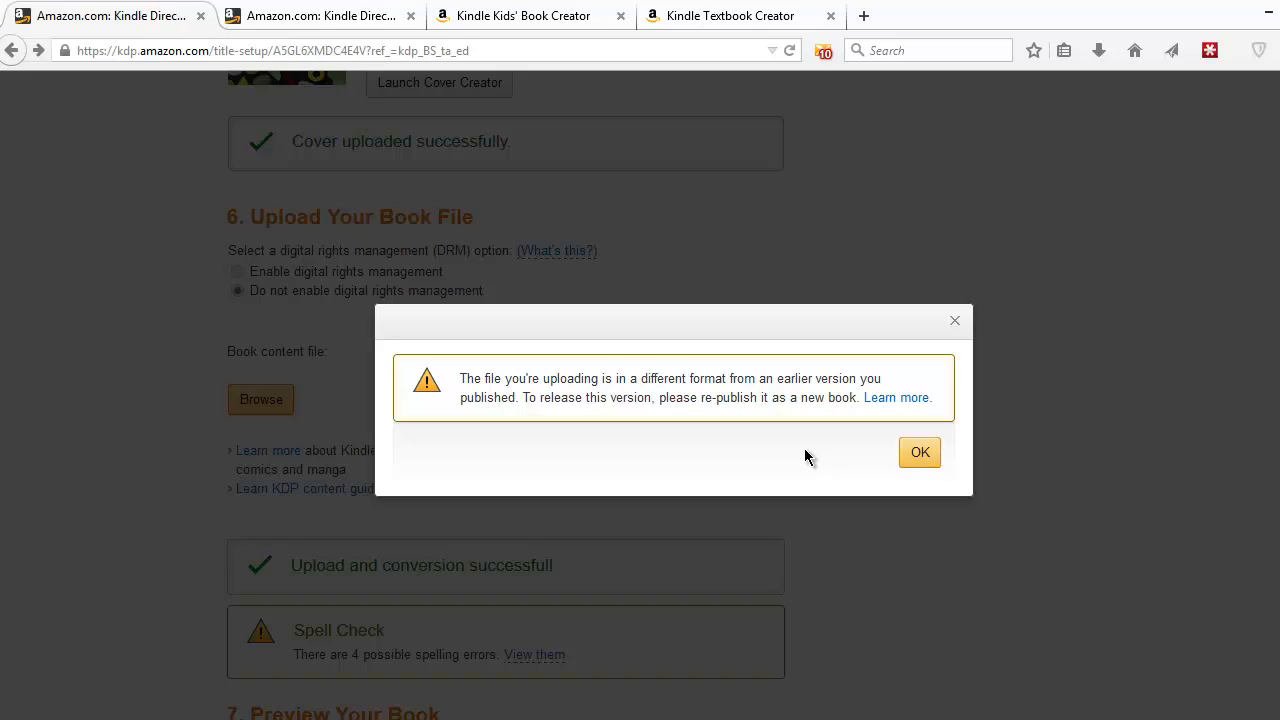
- Open the help article on republishing books with Kindle Textbook Creator and read the related KDP support email
left_click(897, 398)
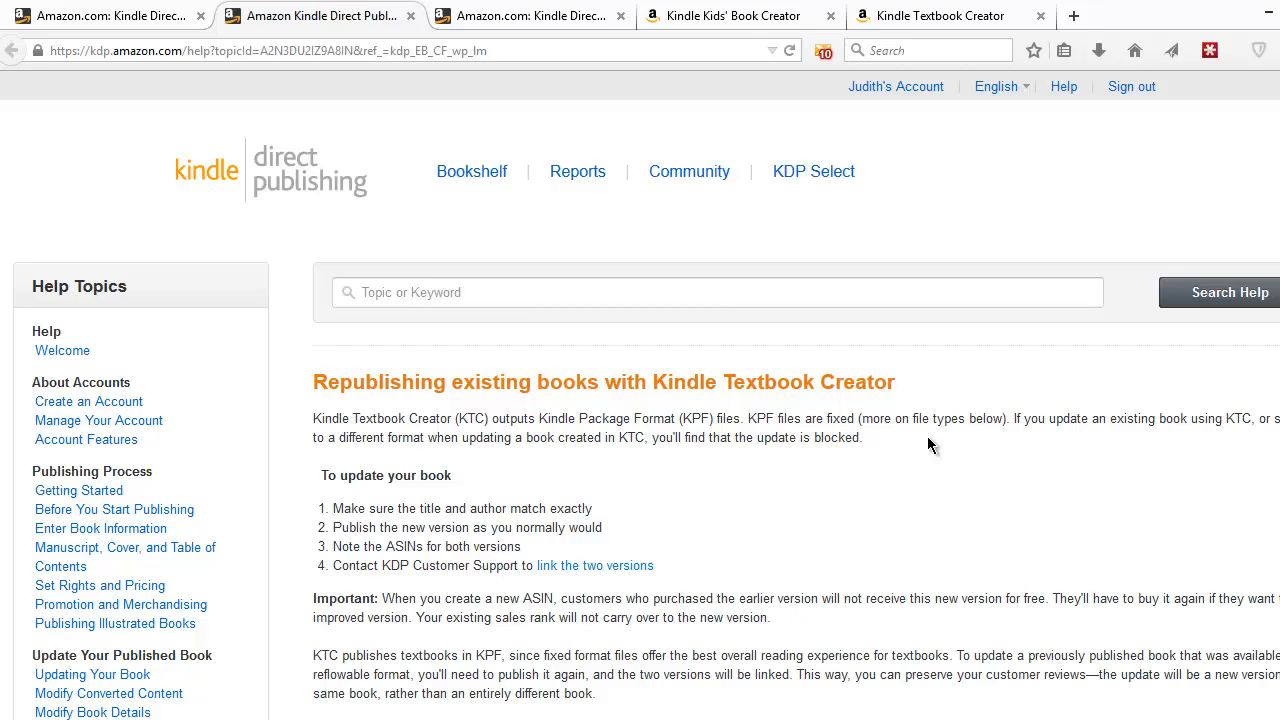
key("alt+Tab")
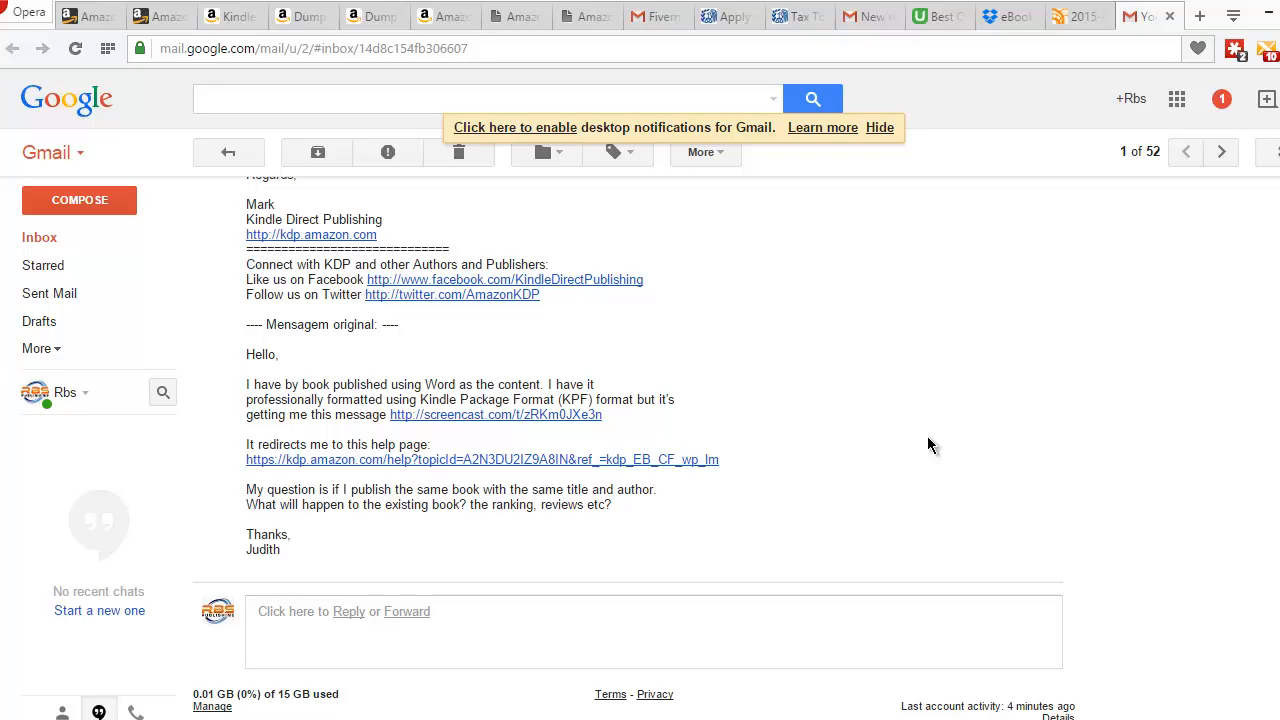
scroll(928, 445, "up", 5)
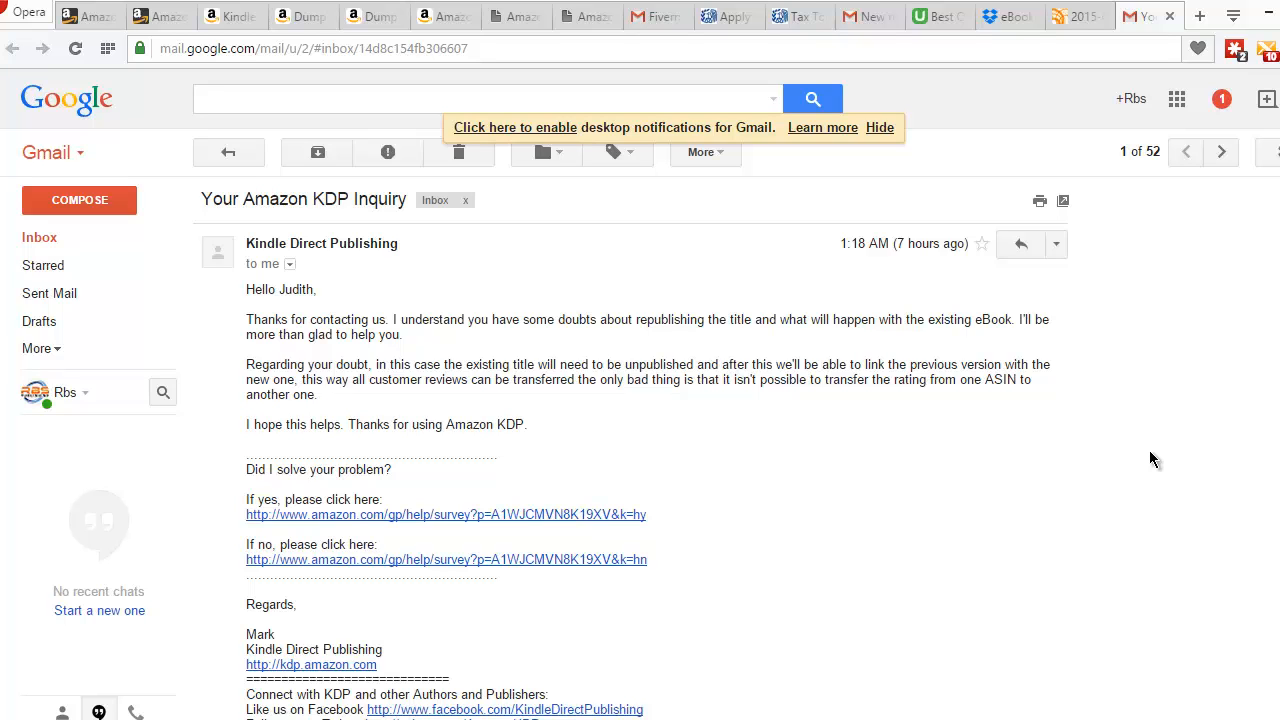
key("alt+Tab")
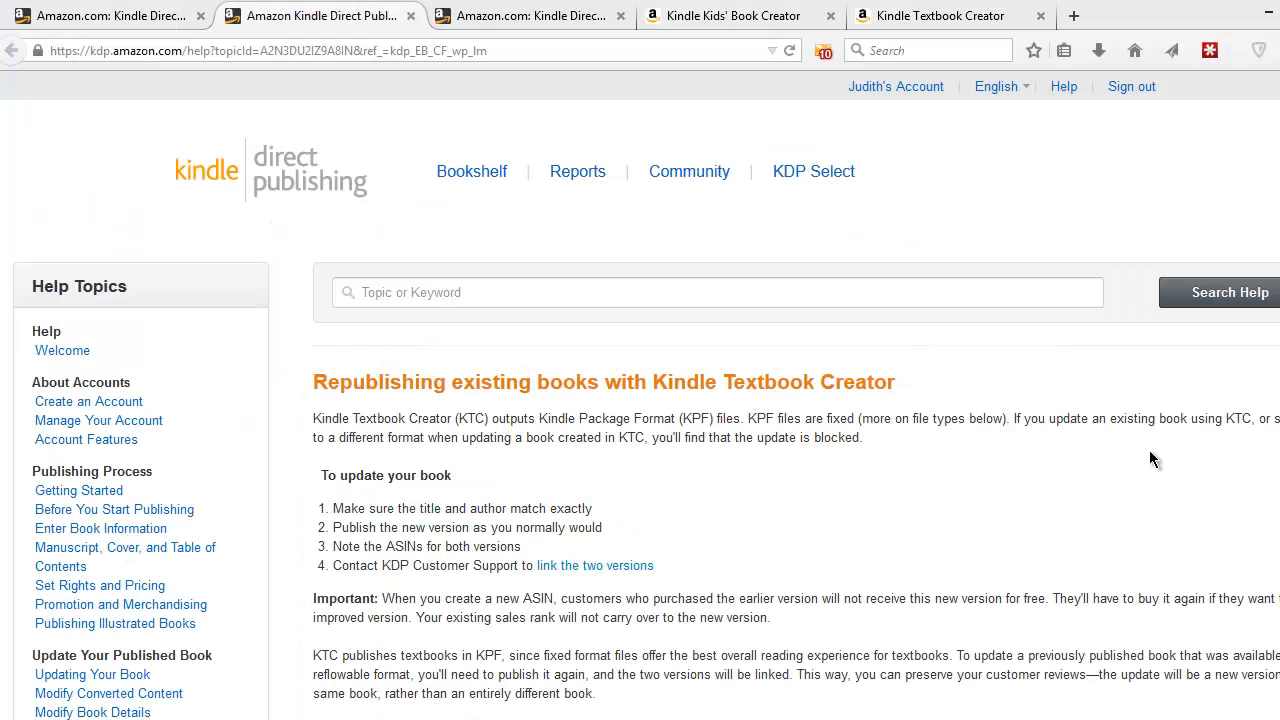